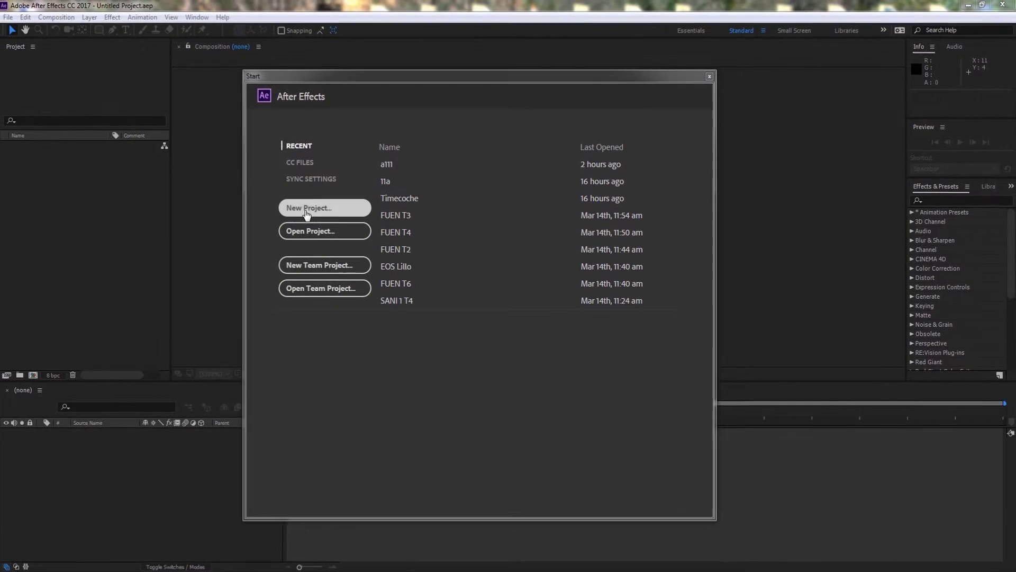
Start a new project and import the beach photos as a JPEG sequence in forced alphabetical order
left_click(306, 212)
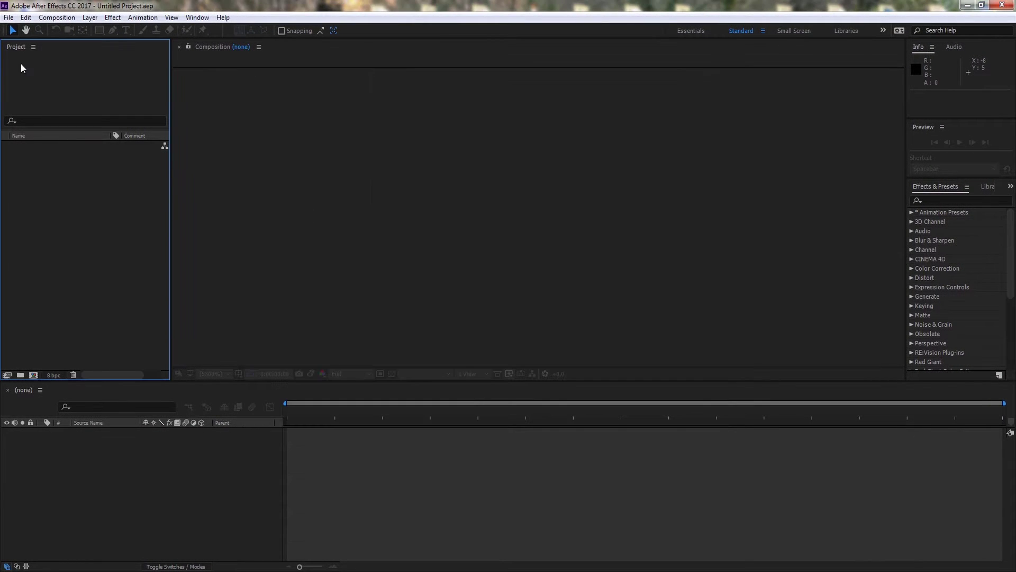
double_click(76, 238)
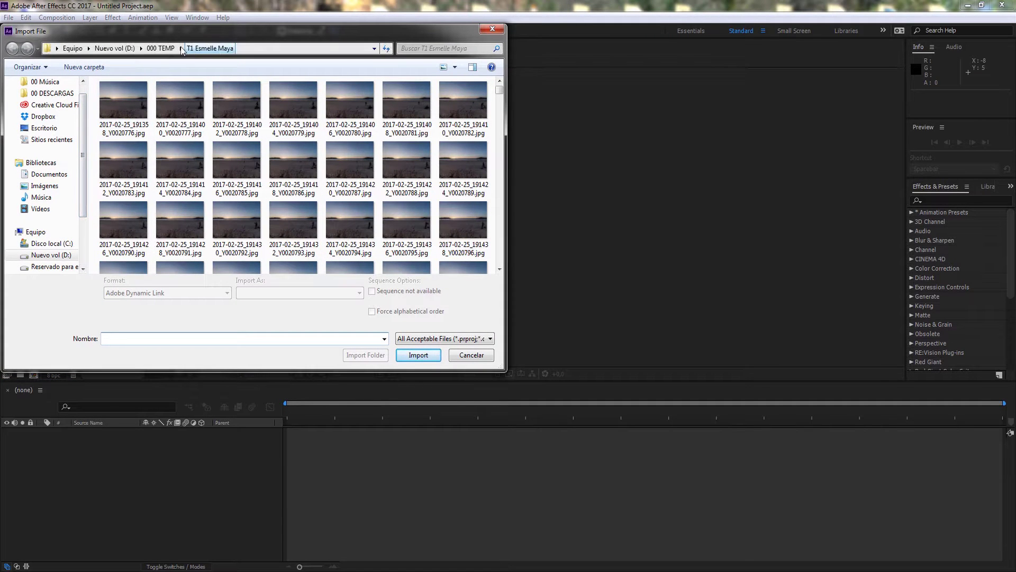
left_click(124, 101)
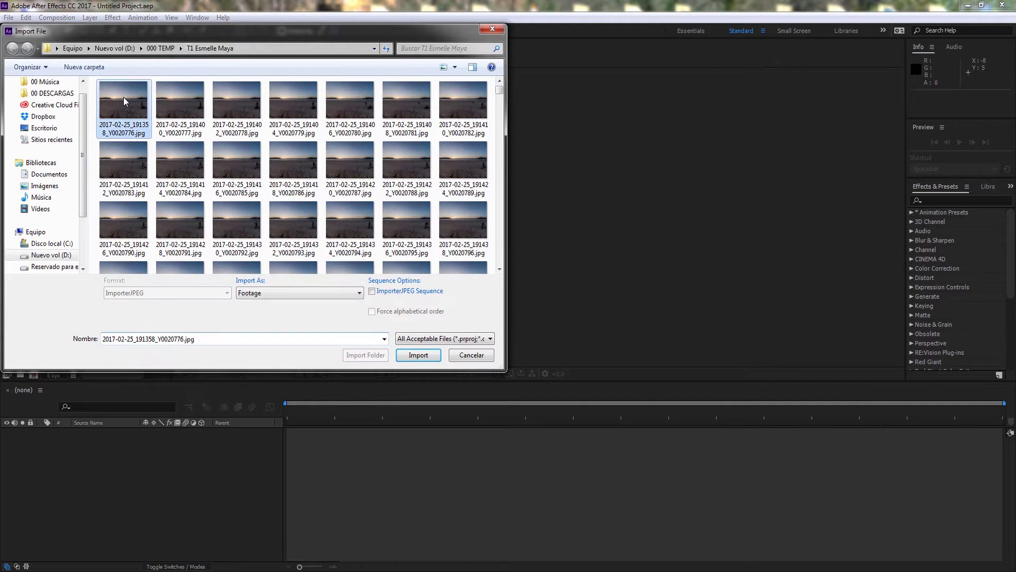
left_click(373, 292)
left_click(373, 311)
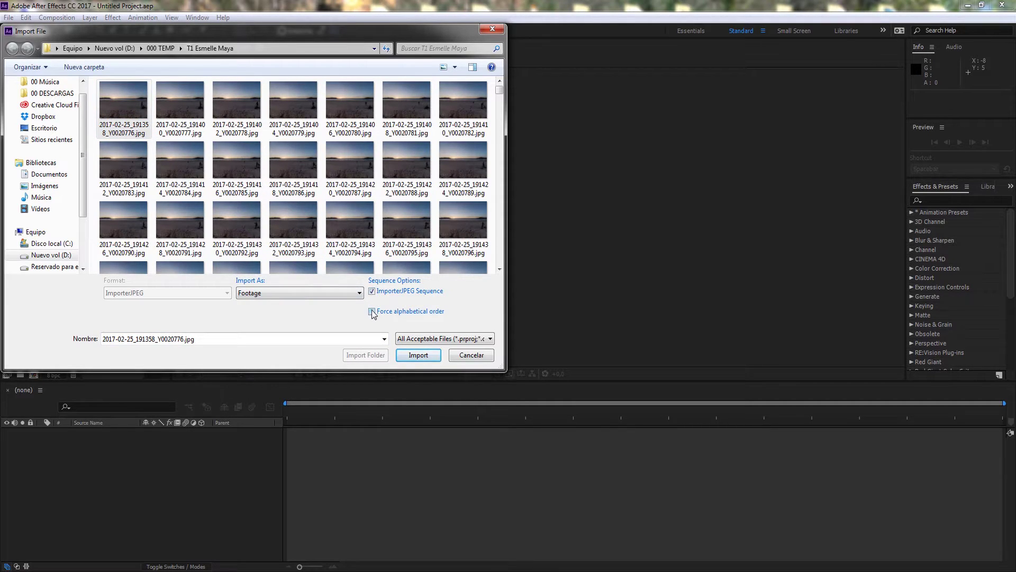
left_click(414, 355)
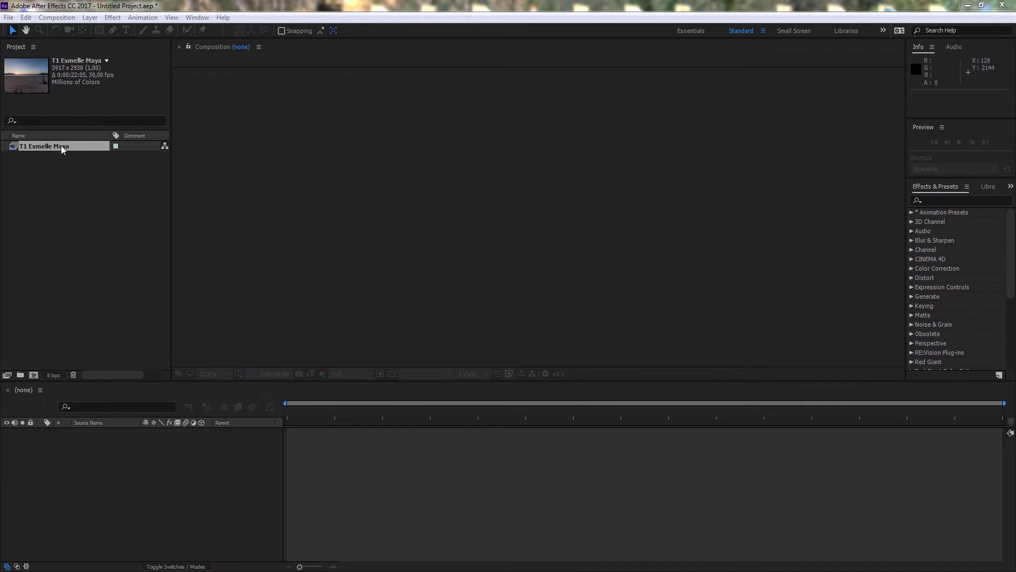
Create a composition from the sequence and set it to the HDTV 1080 preset at 30 fps
mouse_move(61, 146)
left_mouse_down()
mouse_move(405, 186)
mouse_move(37, 377)
left_mouse_up()
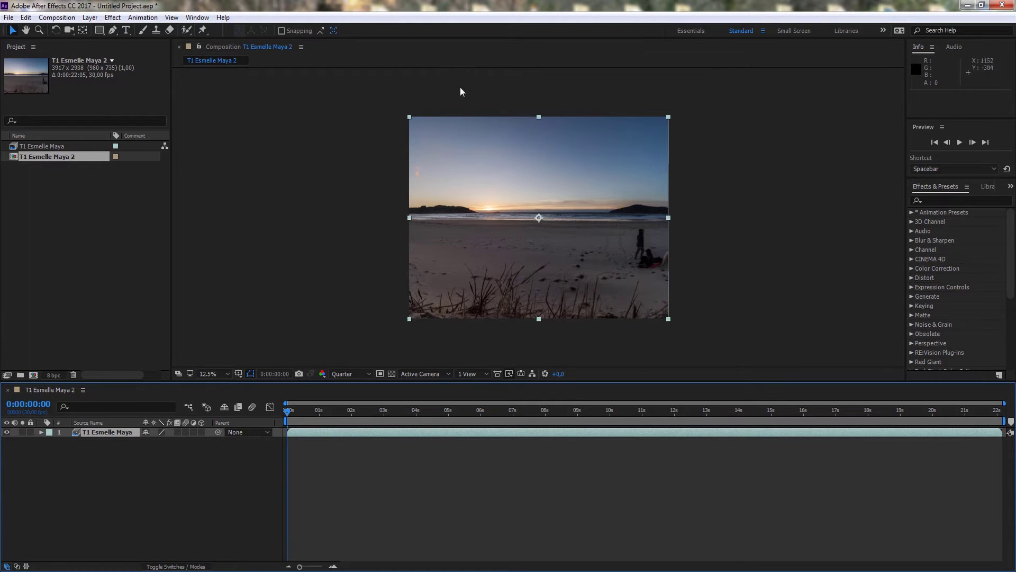
right_click(293, 217)
left_click(332, 236)
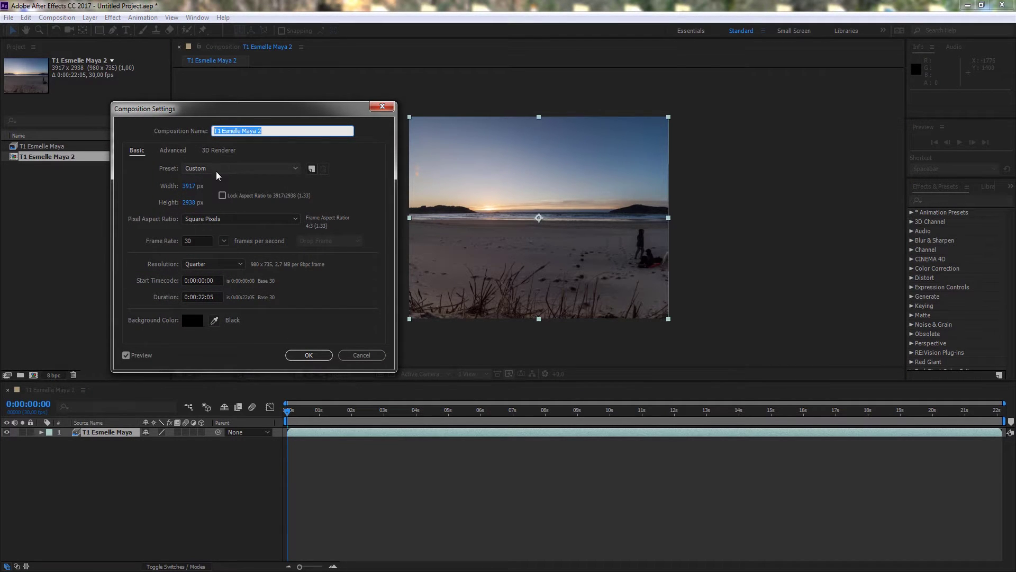
left_click(217, 169)
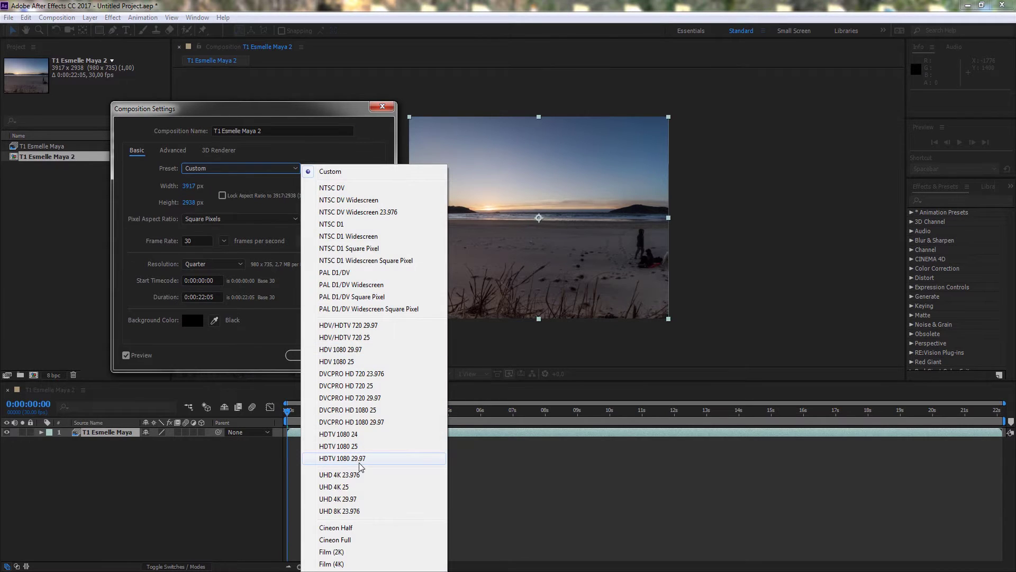
left_click(362, 458)
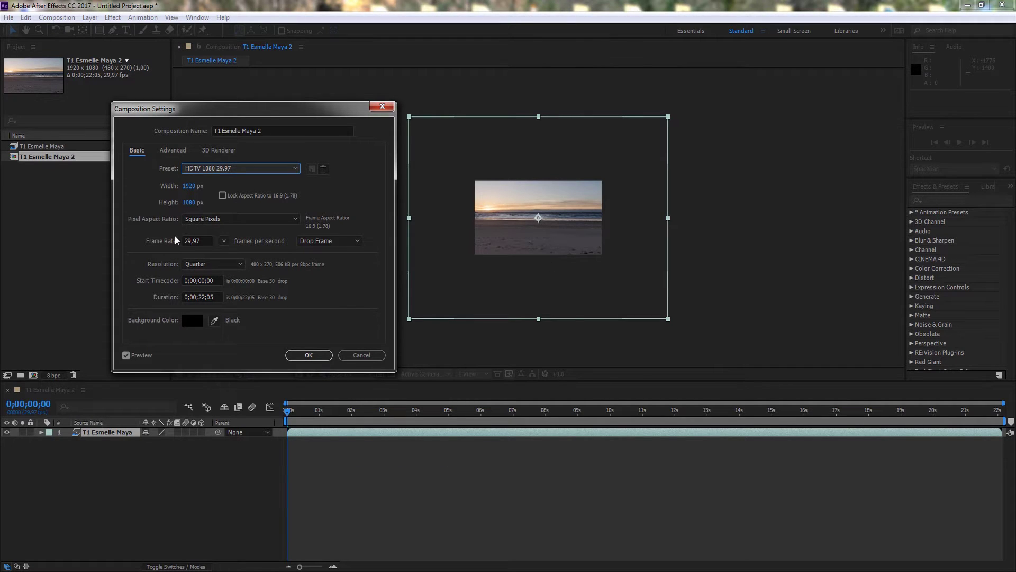
left_click(224, 241)
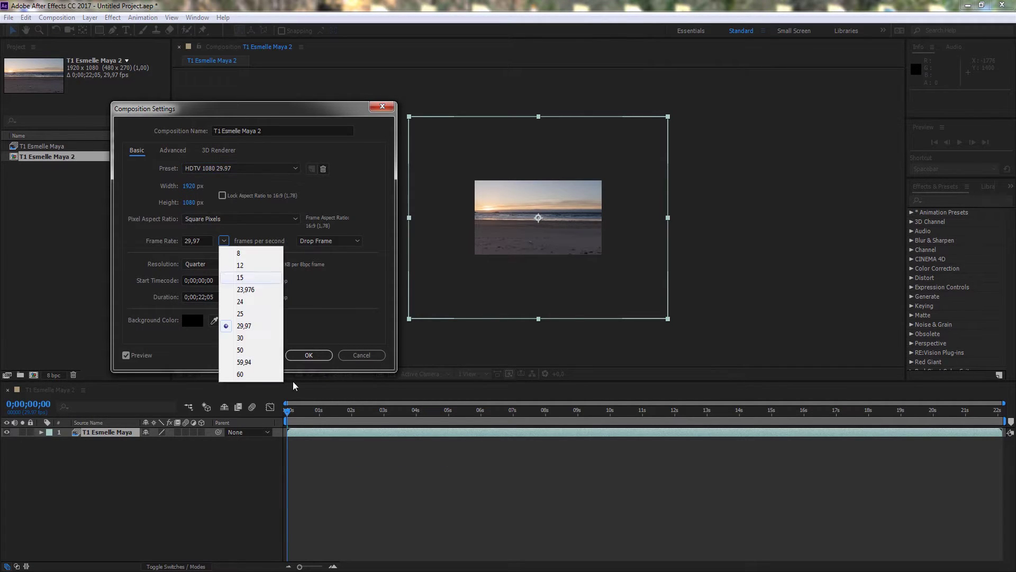
left_click(259, 339)
left_click(309, 354)
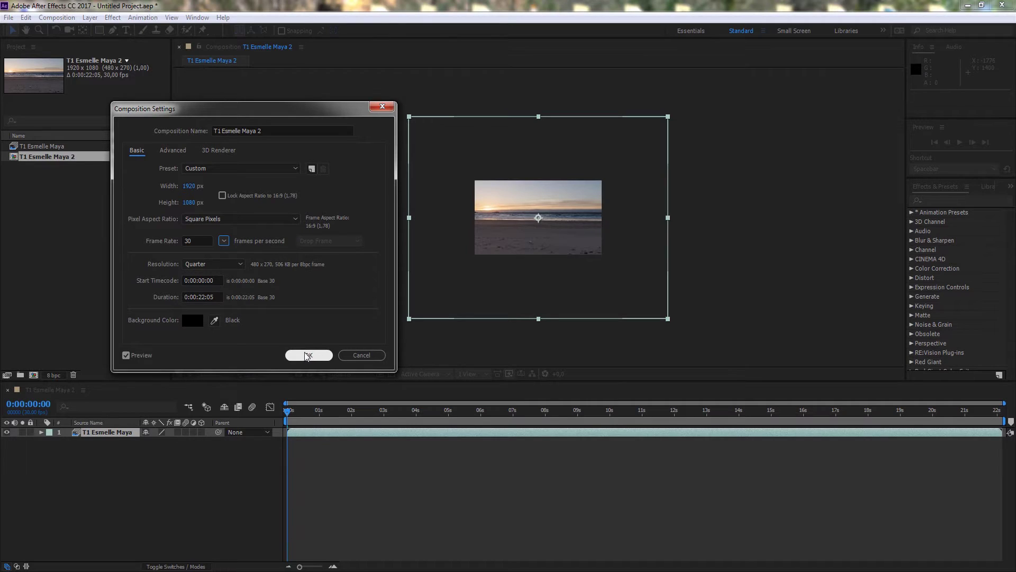
left_click(301, 354)
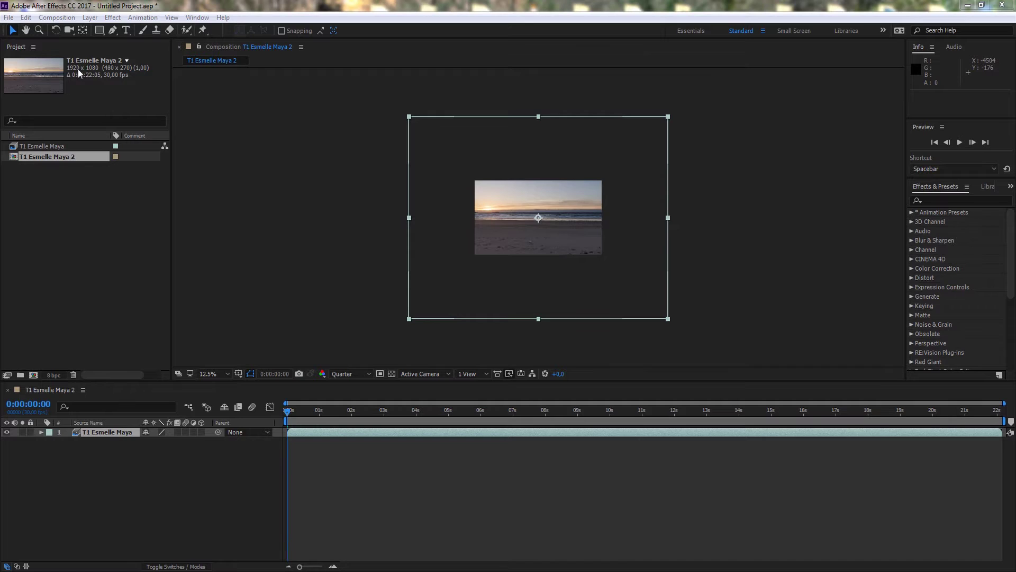
Undo the last change, fit the comp in the viewer, and preview at Quarter resolution
key("ctrl+shift+z")
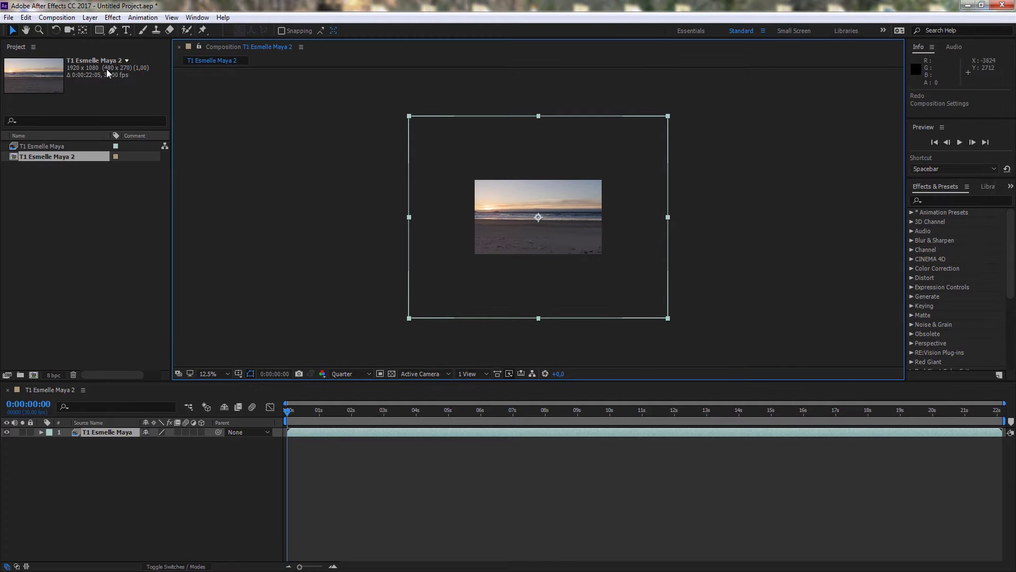
left_click(220, 374)
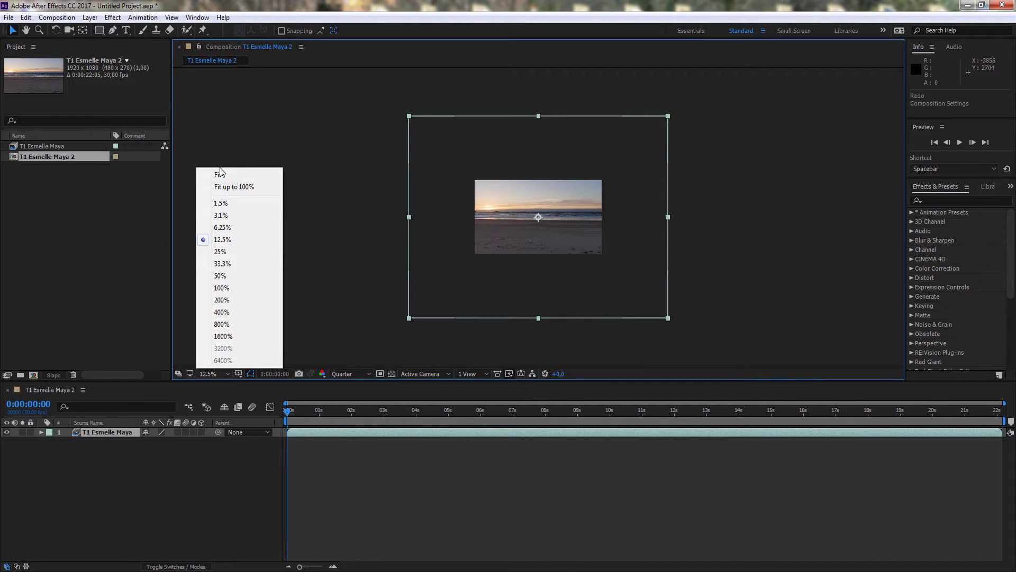
left_click(220, 174)
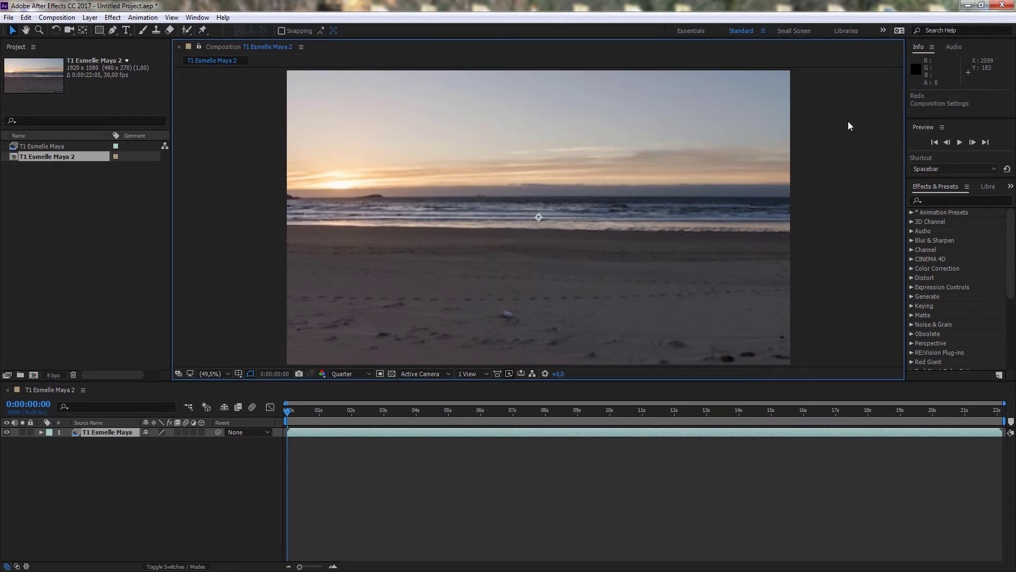
left_click(960, 141)
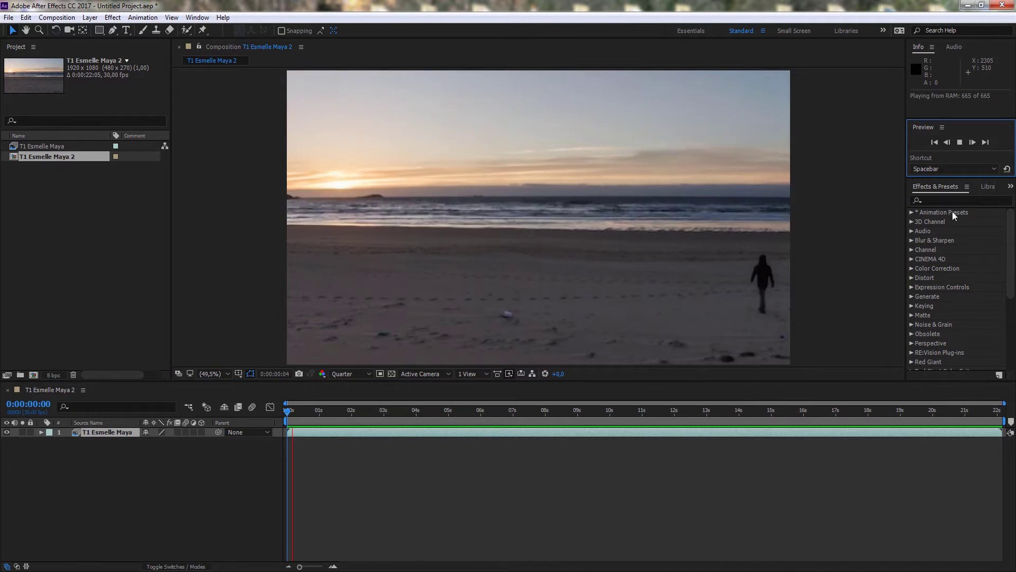
left_click(360, 373)
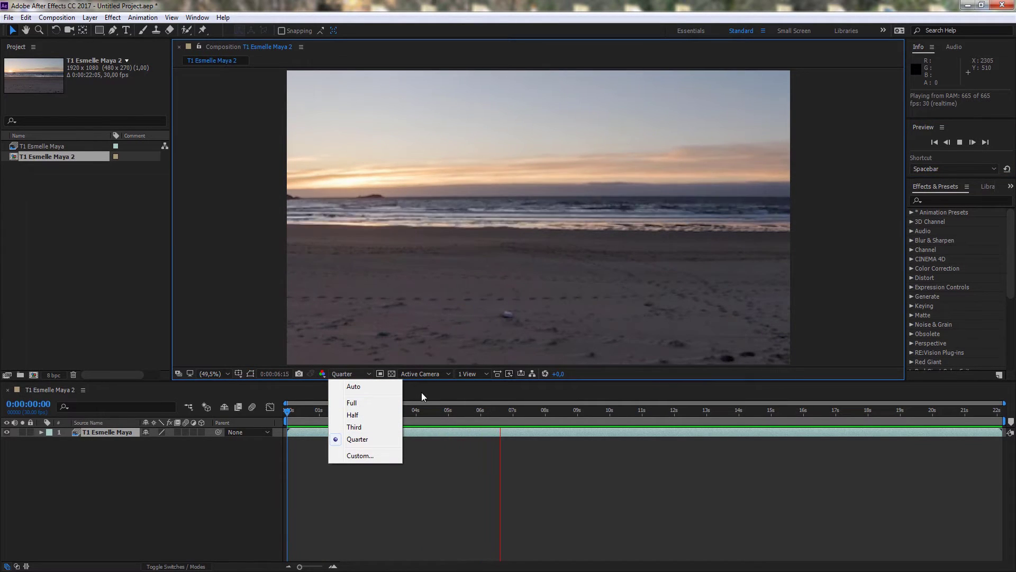
left_click(457, 394)
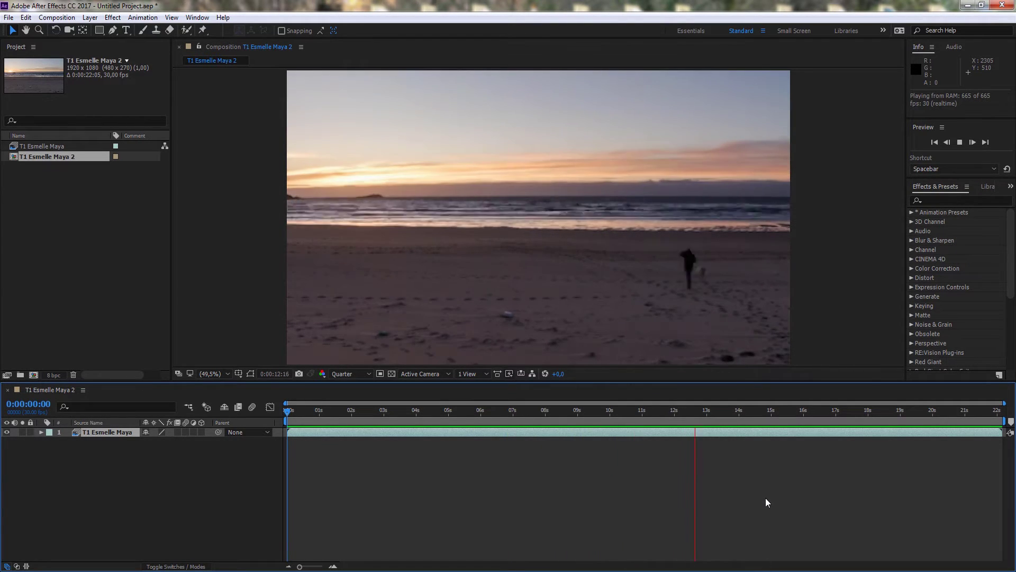
Time-stretch the beach layer to 40% and end the work area at the layer's end
key("space")
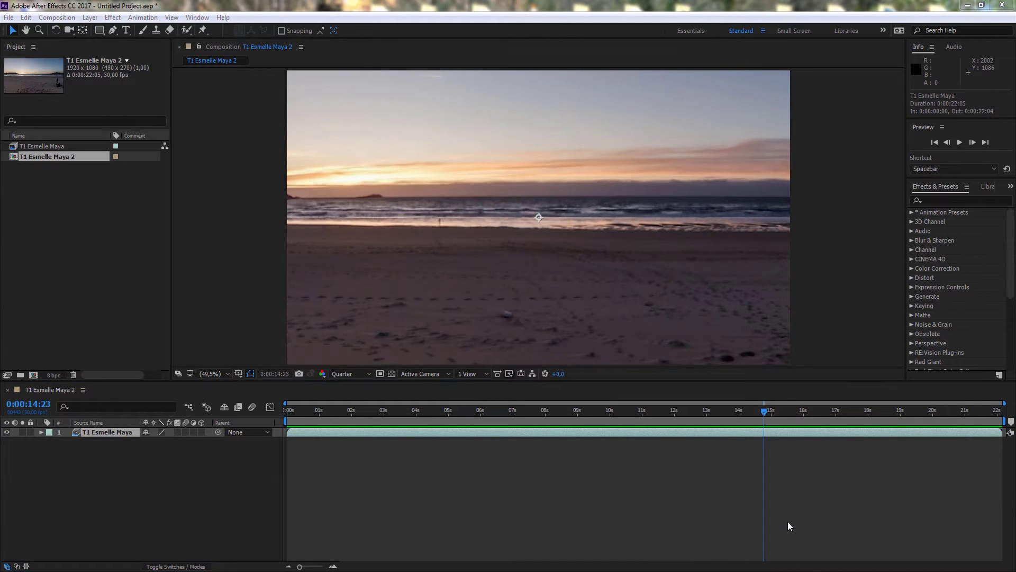
right_click(712, 432)
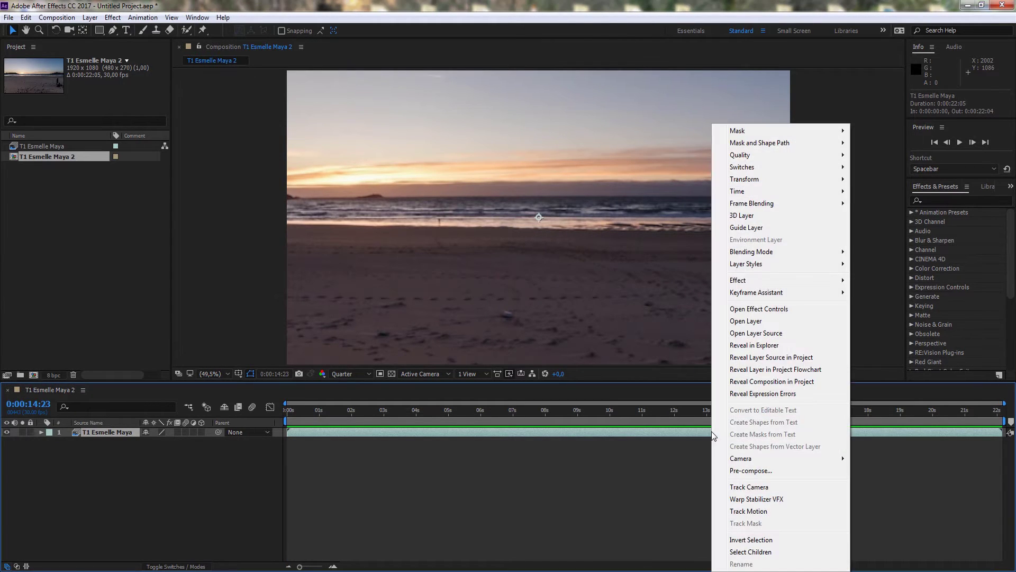
mouse_move(748, 193)
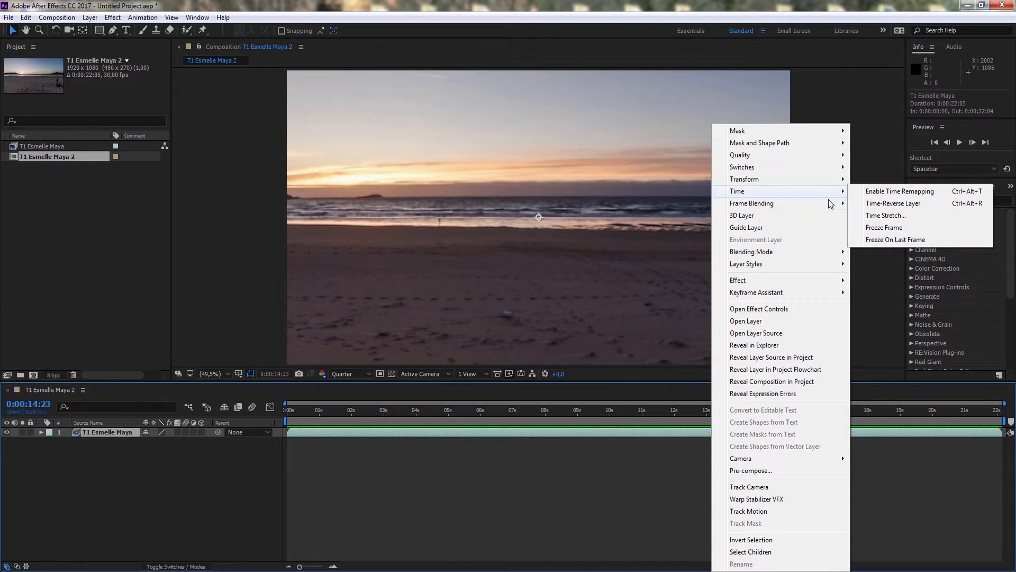
left_click(886, 217)
type("40")
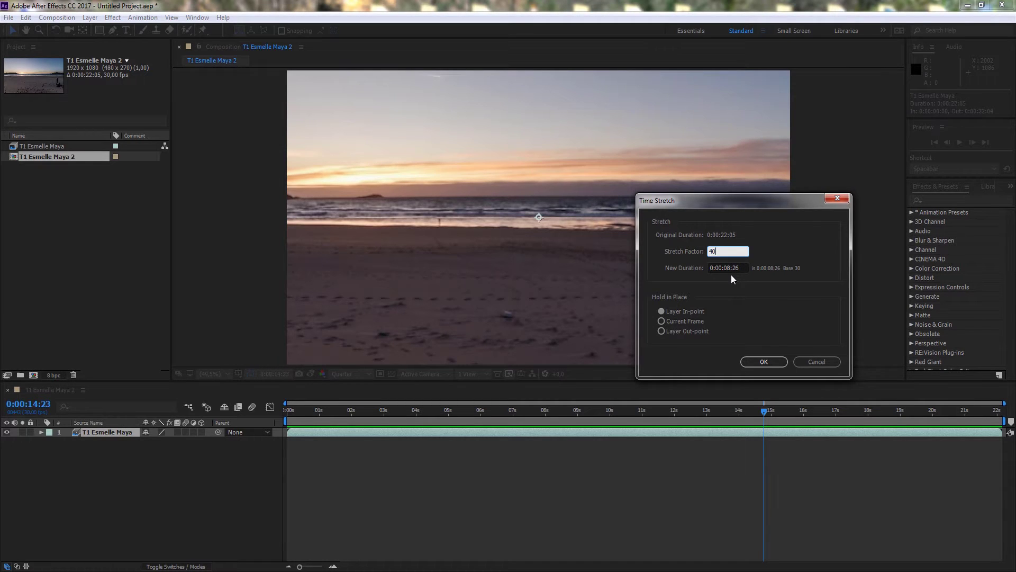
left_click(765, 361)
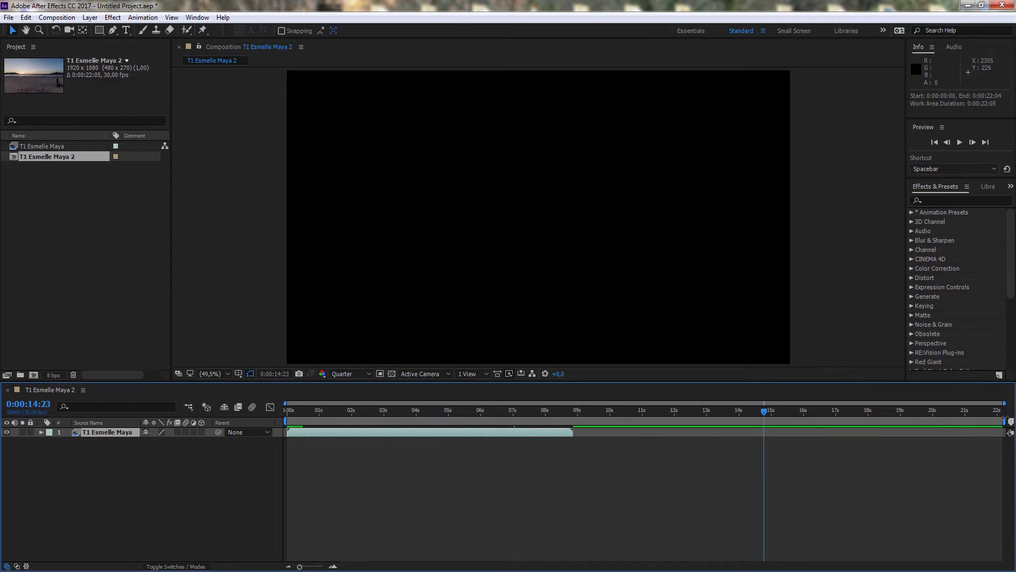
left_click_drag(1005, 404, 575, 404)
key("Home")
Preview the shortened clip and set the layer's Scale to 50%
left_click(960, 143)
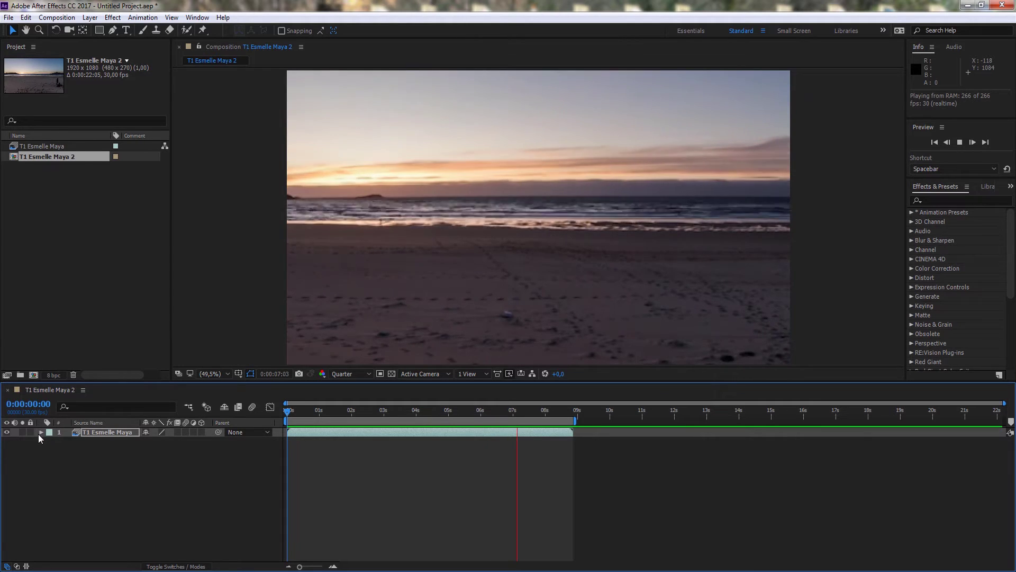
key("space")
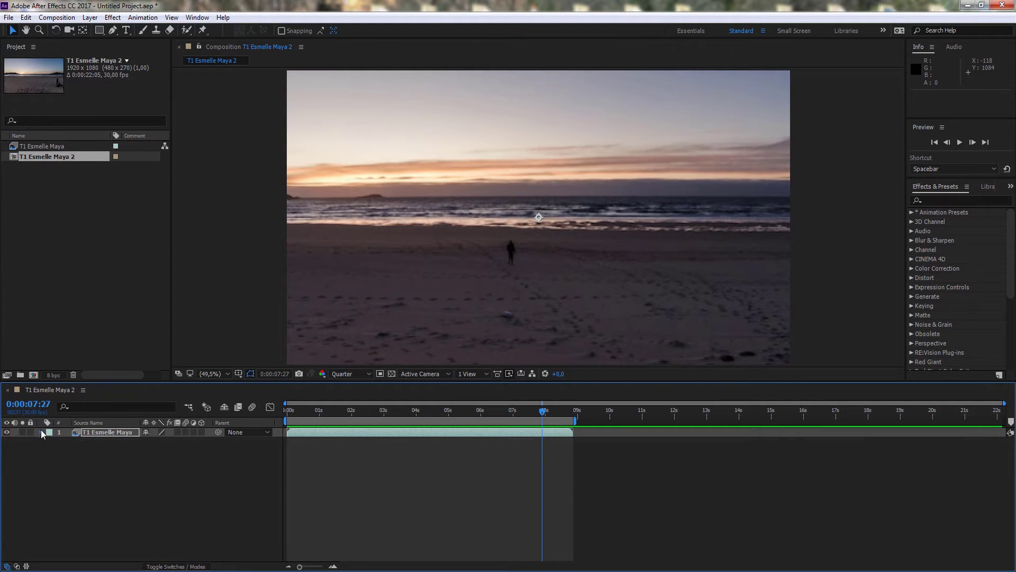
left_click(42, 432)
left_click(50, 442)
type("50")
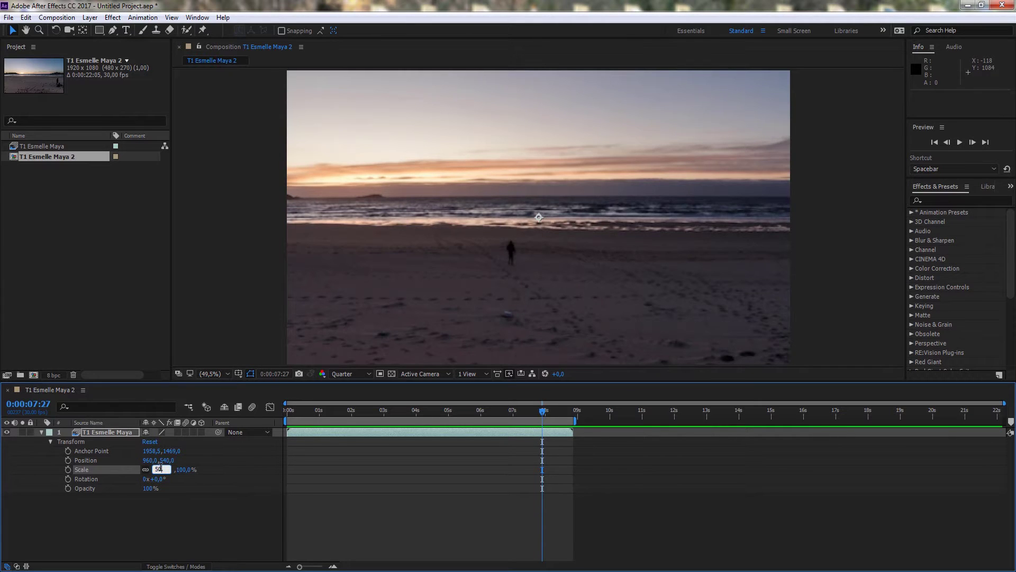
key("Return")
left_click(831, 226)
Preview the scaled clip and add a 50% Scale keyframe at 0:00:00:00
left_click(958, 143)
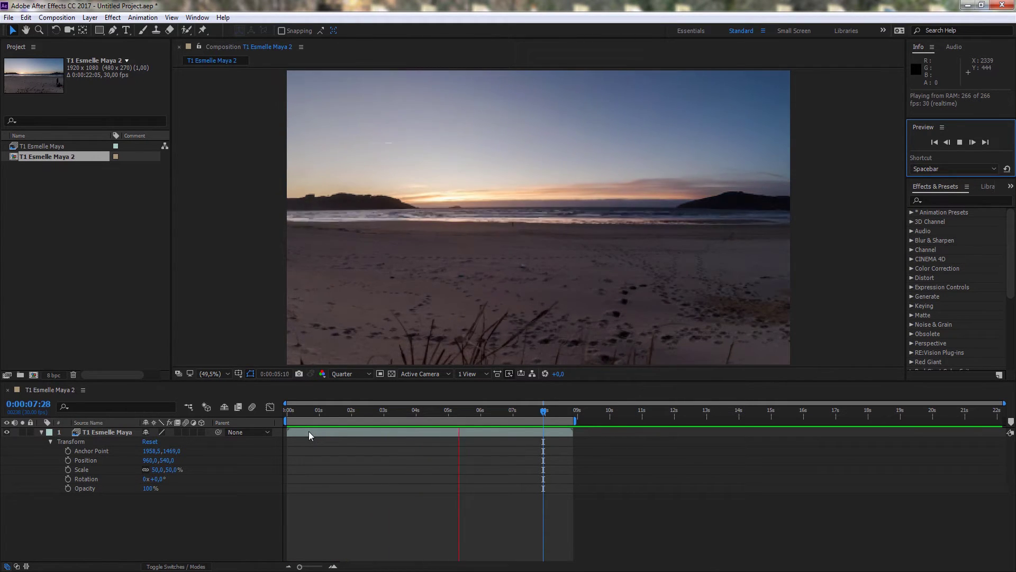
key("space")
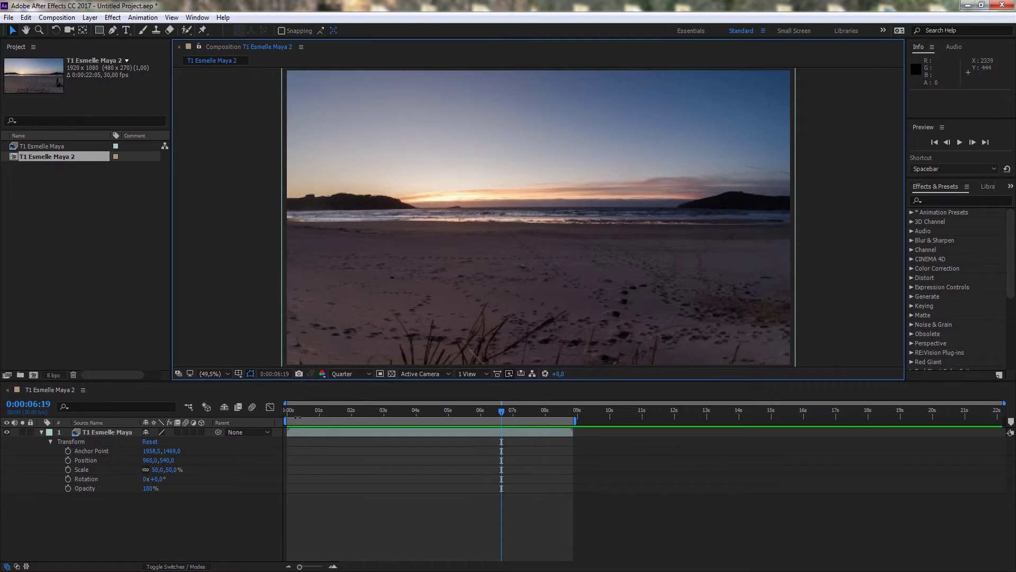
key("Home")
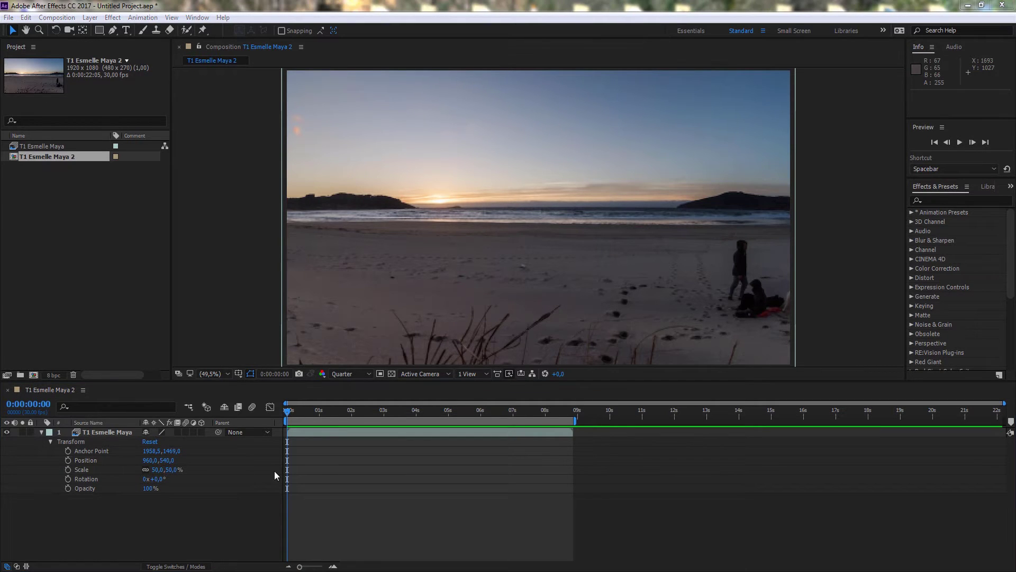
left_click(68, 469)
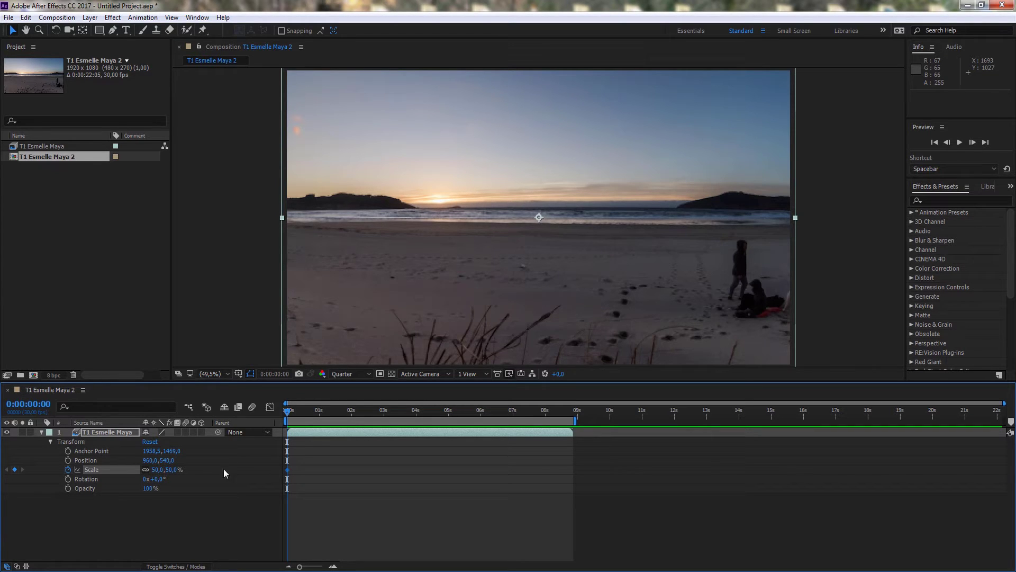
Add a 55% Scale keyframe at the clip's end (0:00:08:25) and preview the zoom
key("Return")
key("space")
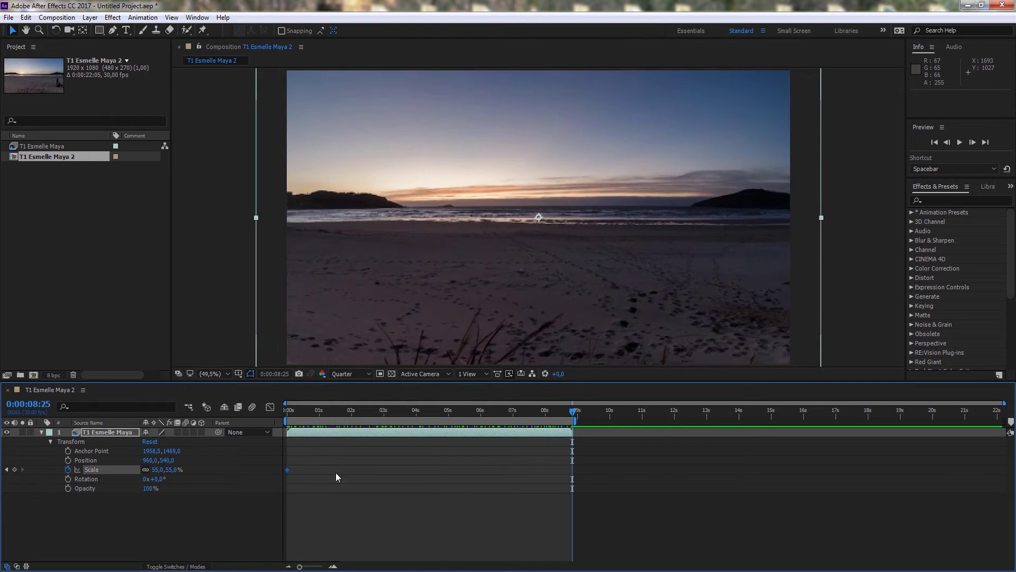
key("Return")
key("space")
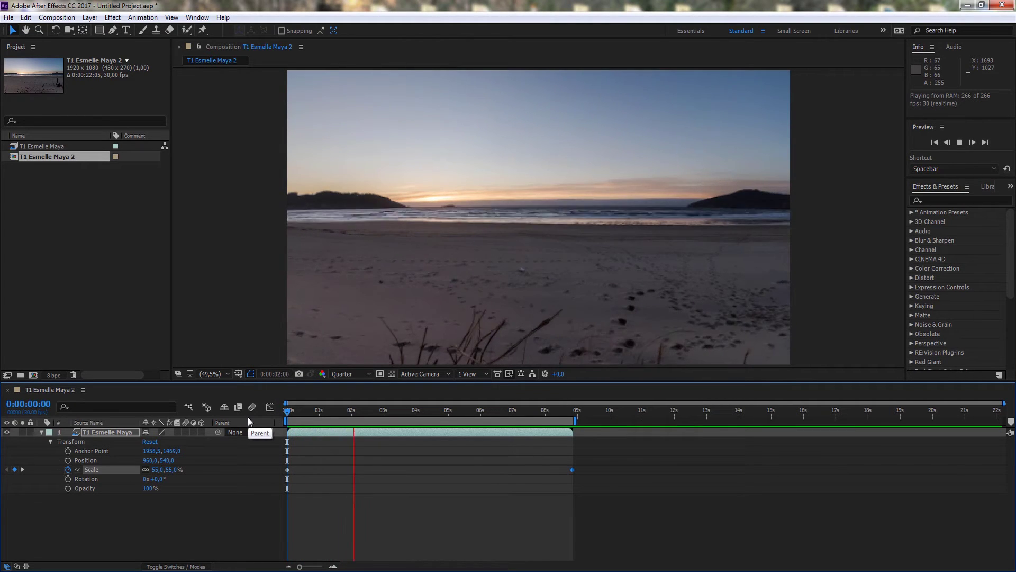
Key Position from Y 495 at the start to Y 578 at the end, preview, and select the keyframes
key("alt+shift+p")
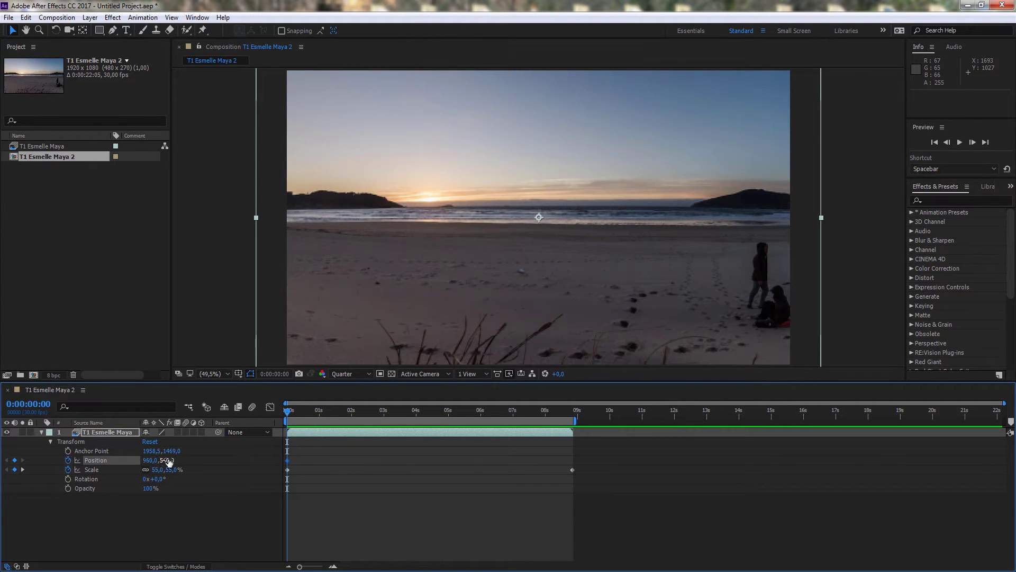
left_click_drag(169, 461, 149, 454)
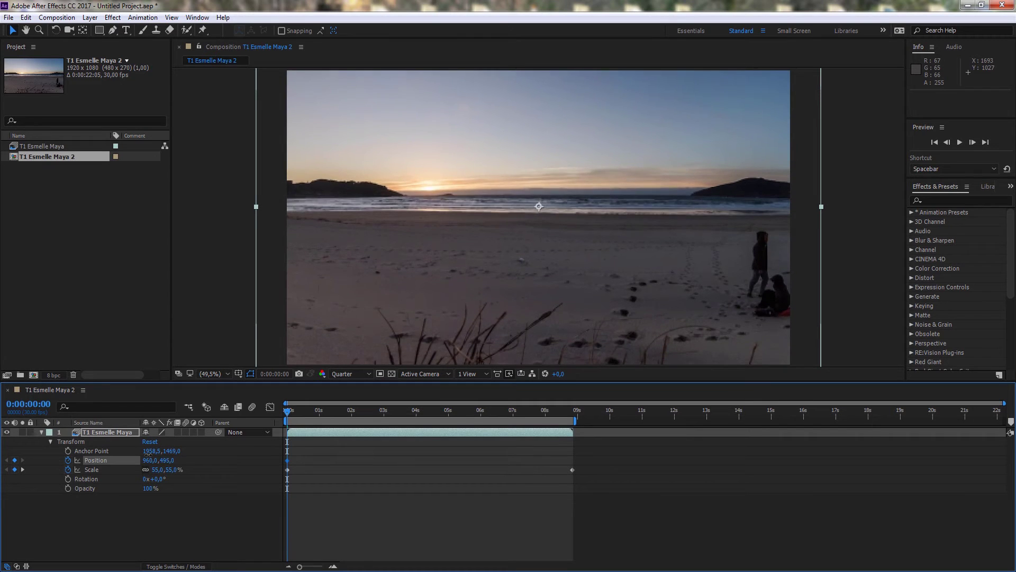
left_click_drag(307, 405, 572, 410)
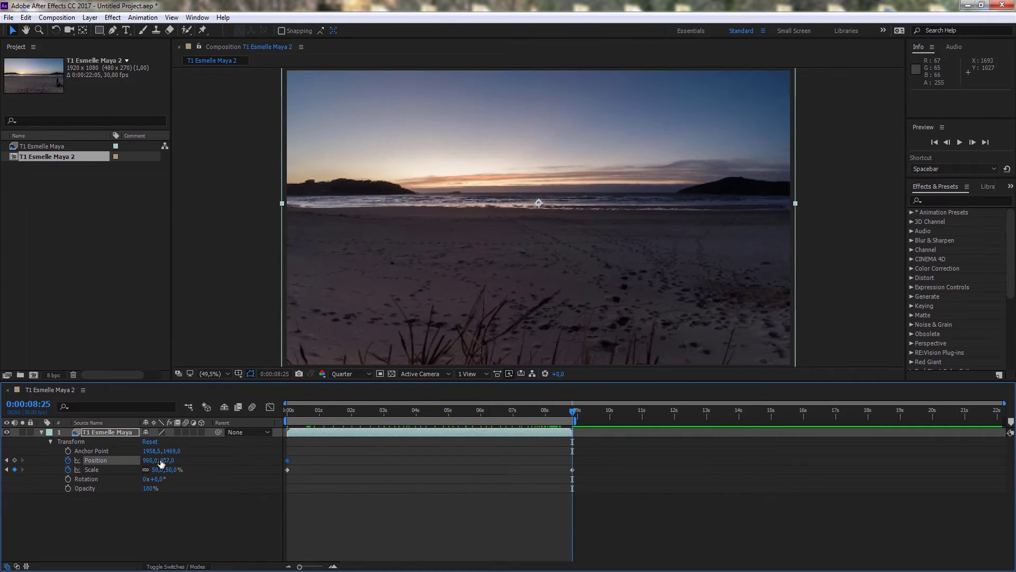
left_click_drag(162, 464, 213, 460)
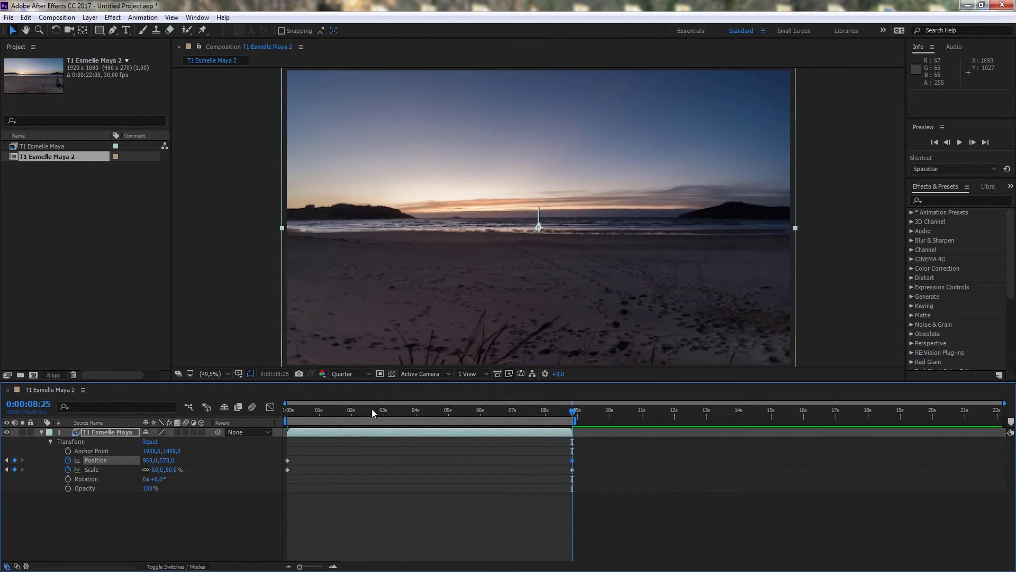
key("space")
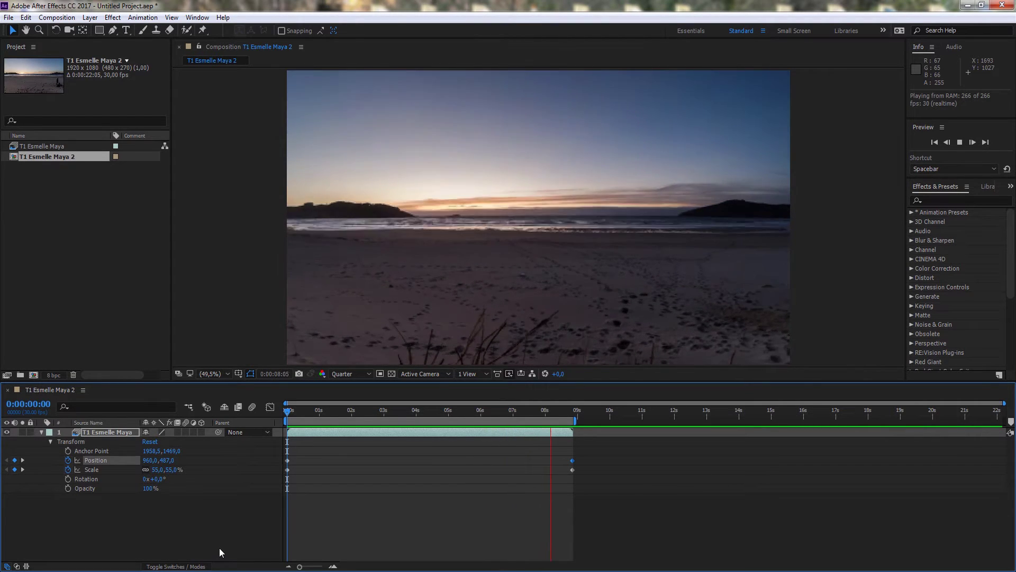
key("space")
left_click_drag(597, 474, 279, 457)
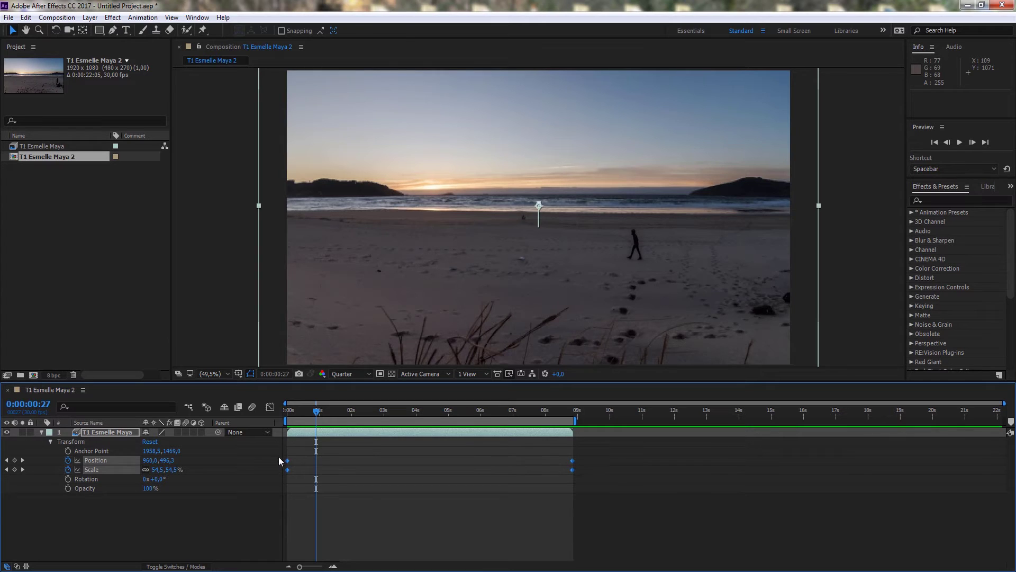
Apply Easy Ease to the selected Position and Scale keyframes and scrub to check the motion
right_click(288, 464)
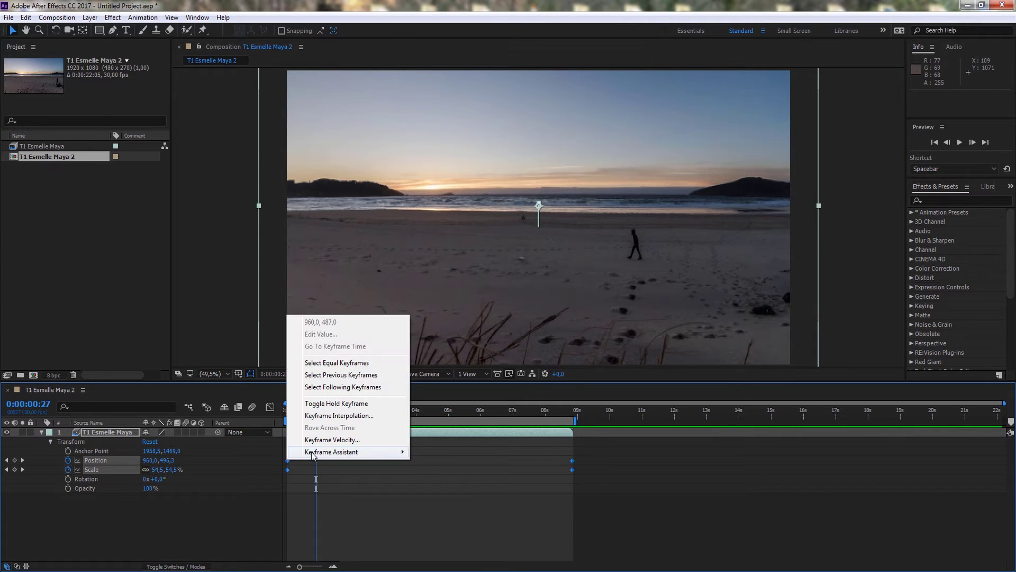
mouse_move(315, 453)
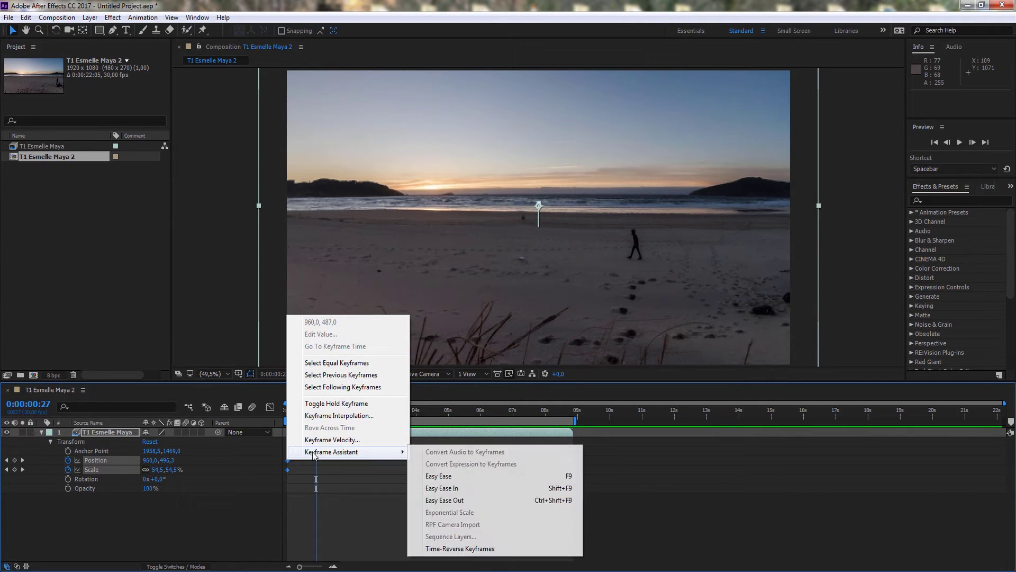
left_click(451, 480)
mouse_move(293, 408)
left_mouse_down()
mouse_move(561, 412)
mouse_move(453, 400)
left_mouse_up()
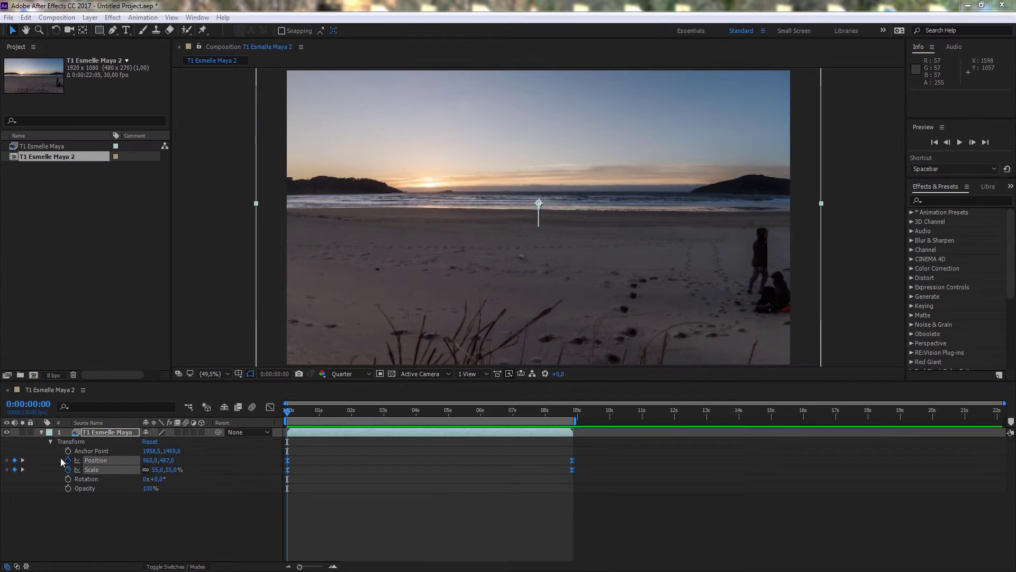
Clear the old keyframes and re-key the start at Scale 135%, Position 1210,711
left_click(68, 460)
left_click(69, 469)
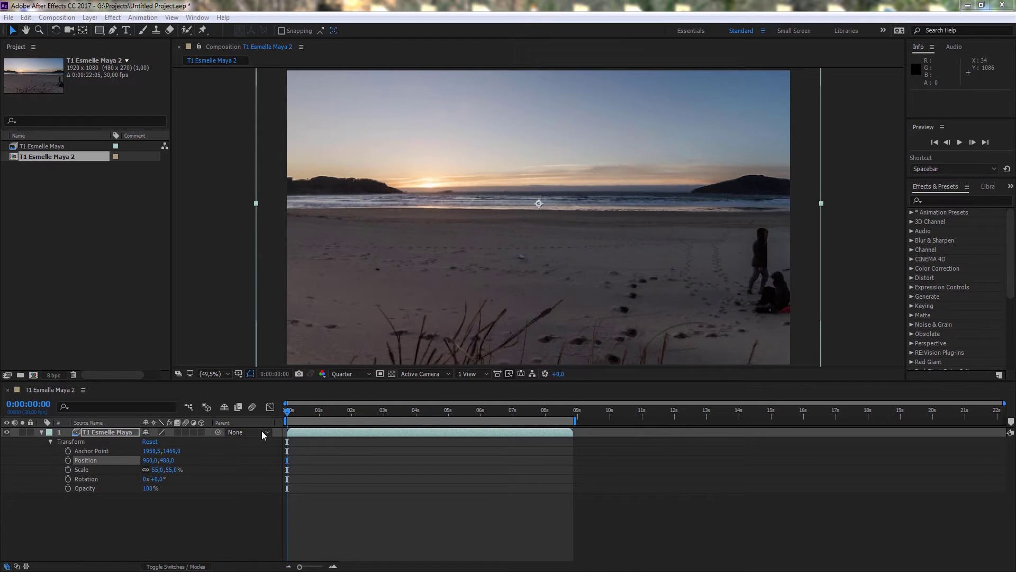
left_click(68, 470)
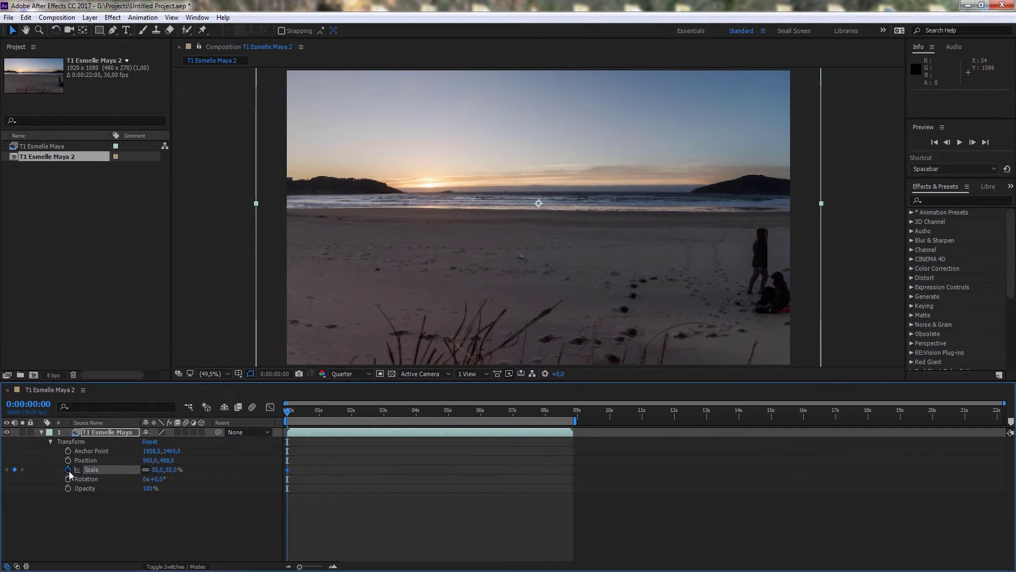
left_click(68, 461)
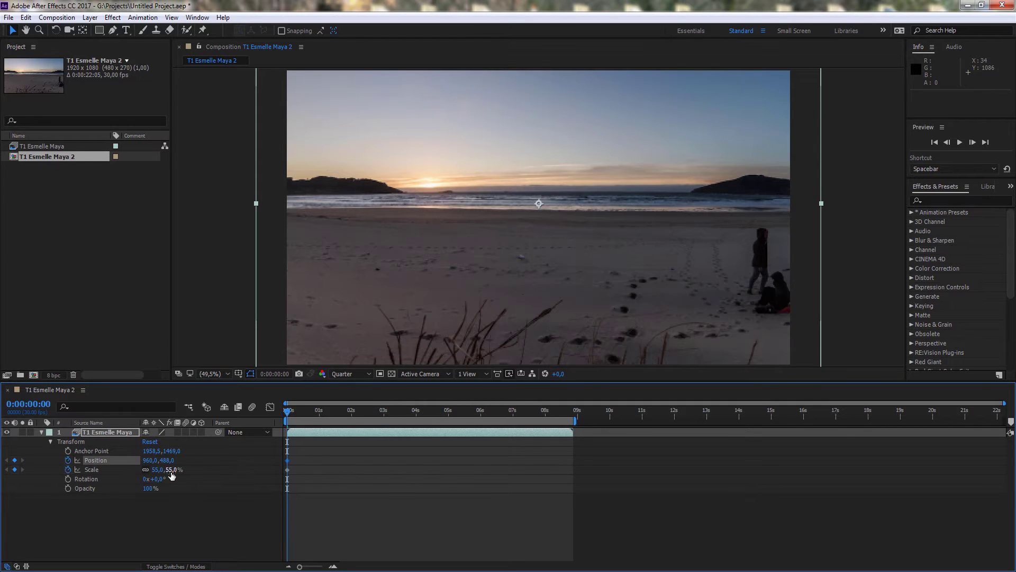
left_click_drag(171, 470, 214, 472)
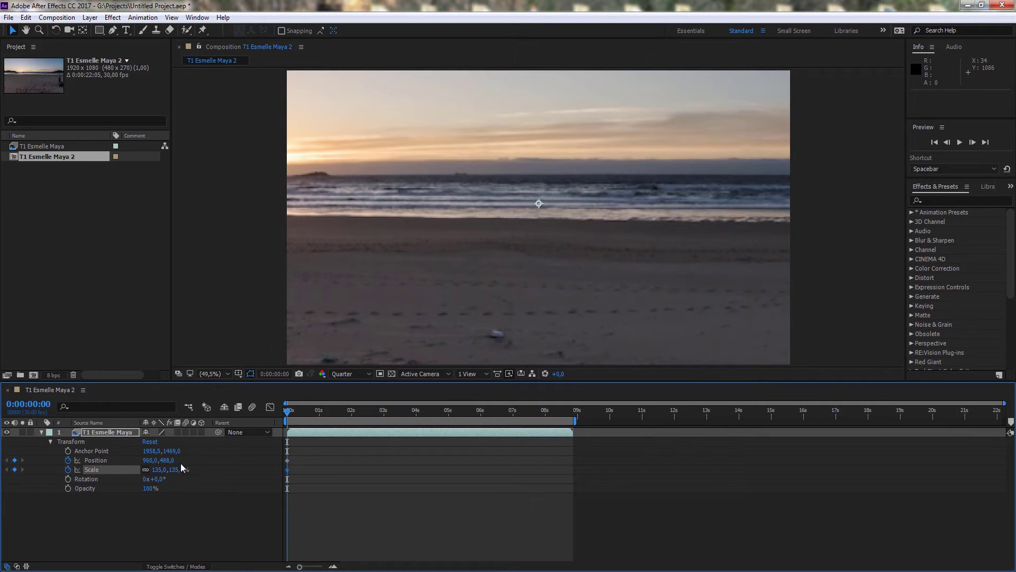
mouse_move(173, 460)
left_mouse_down()
mouse_move(299, 457)
mouse_move(263, 467)
left_mouse_up()
left_click_drag(151, 464, 280, 465)
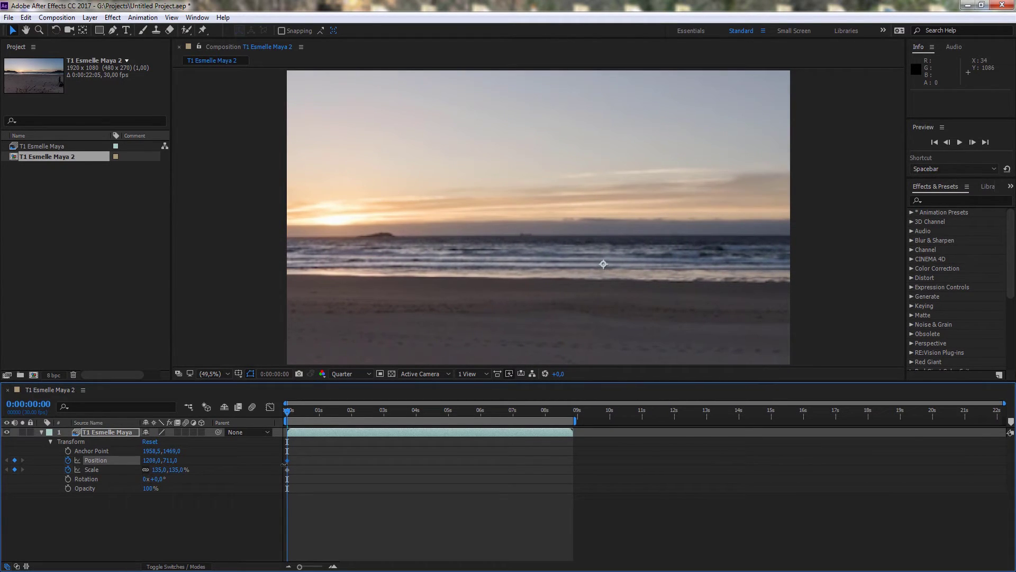
Add pan keyframes at 0:00:04:04 (X 2090) and later, then preview the pan and zoom
left_click_drag(288, 415, 420, 411)
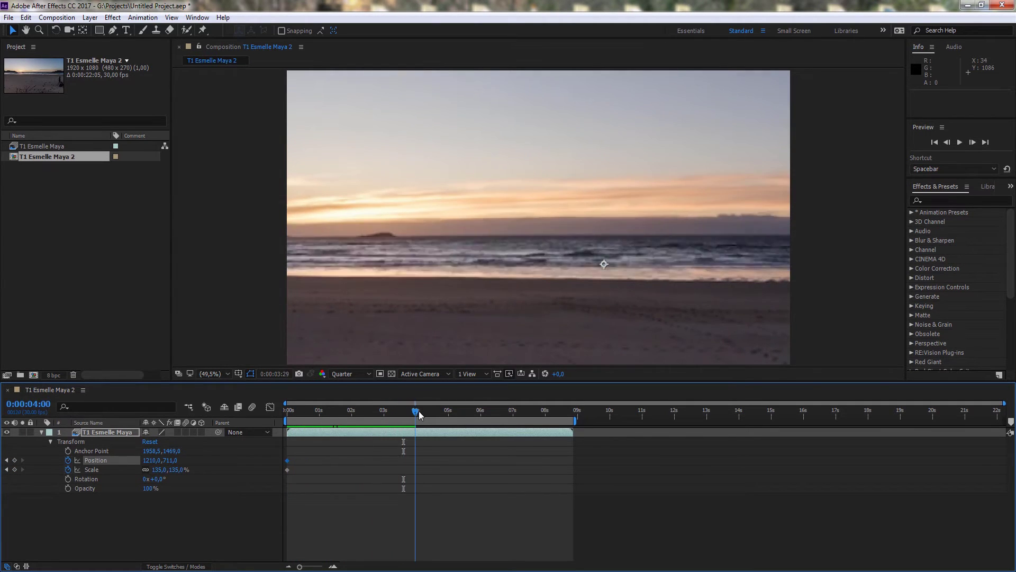
left_click_drag(150, 460, 599, 456)
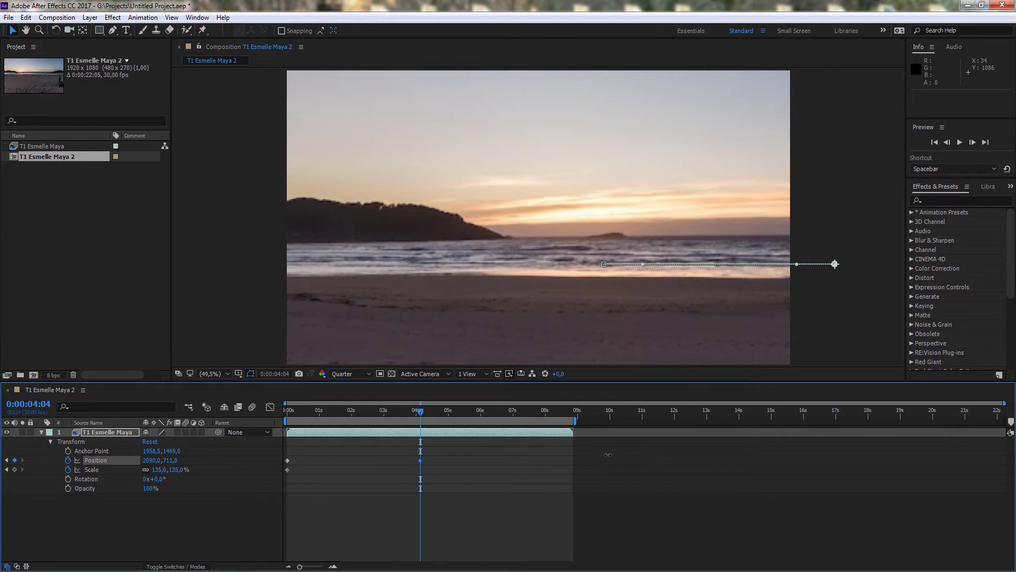
key("alt+shift+s")
key("Home")
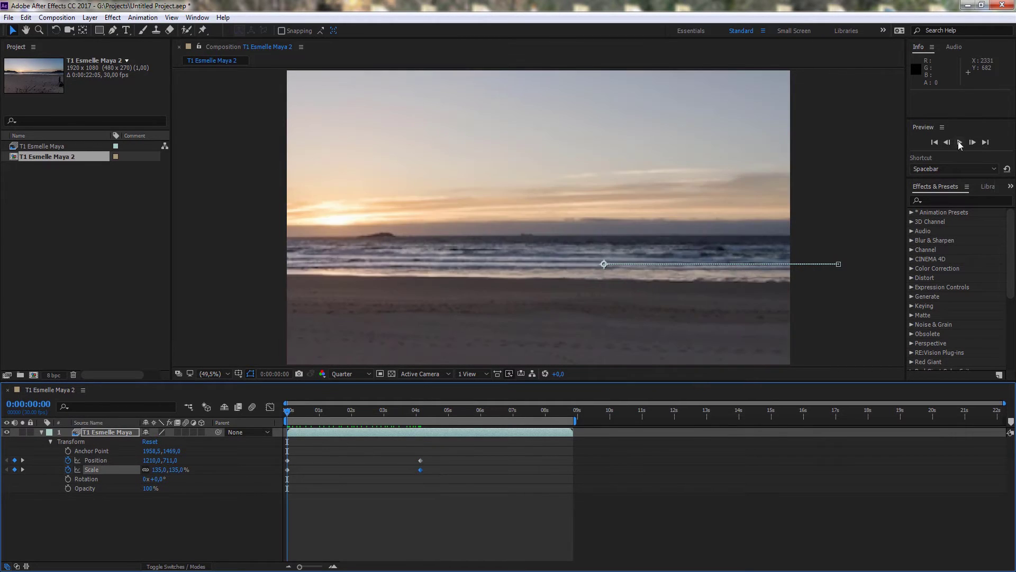
left_click(960, 142)
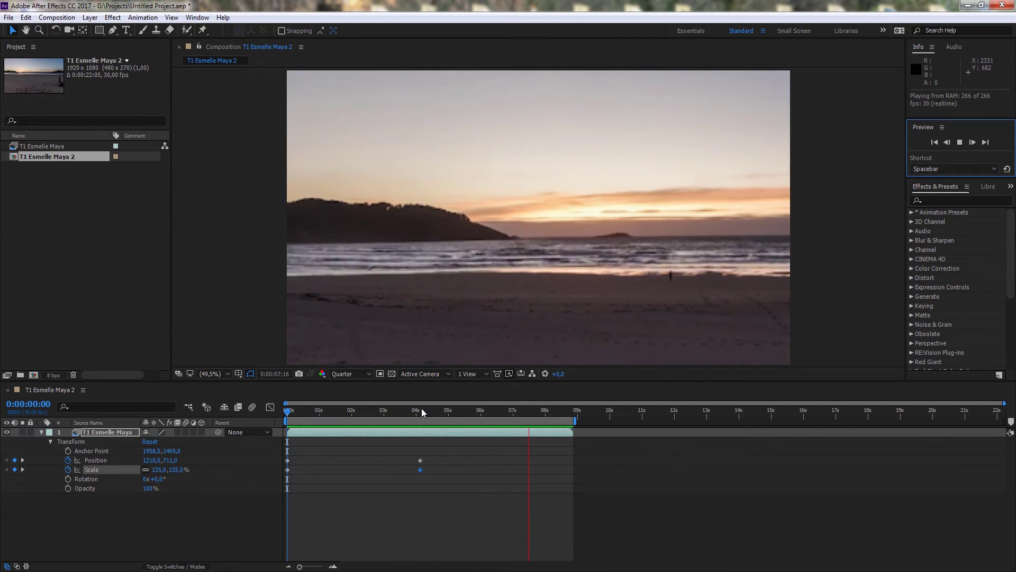
left_click(421, 411)
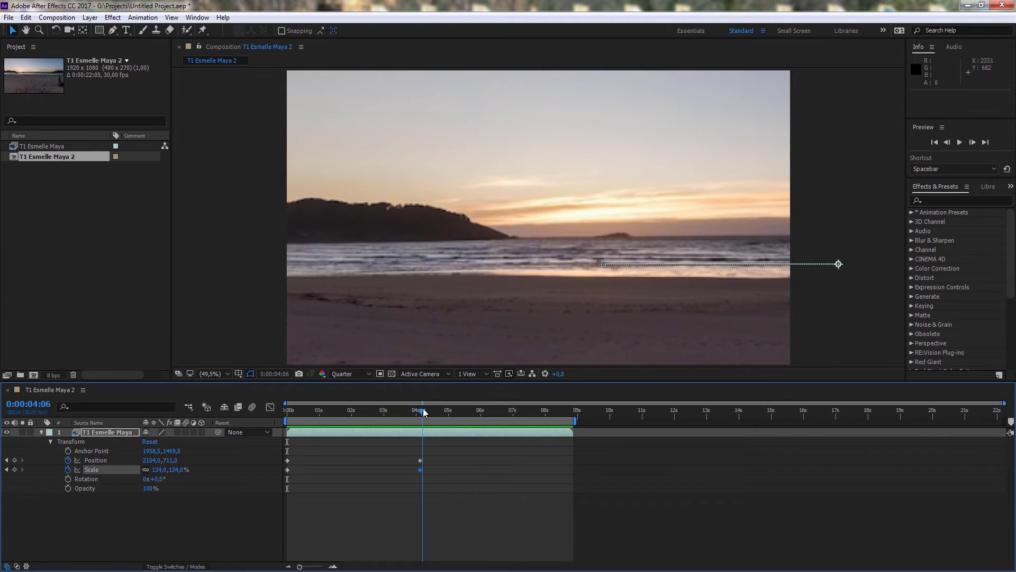
left_click_drag(422, 412, 462, 437)
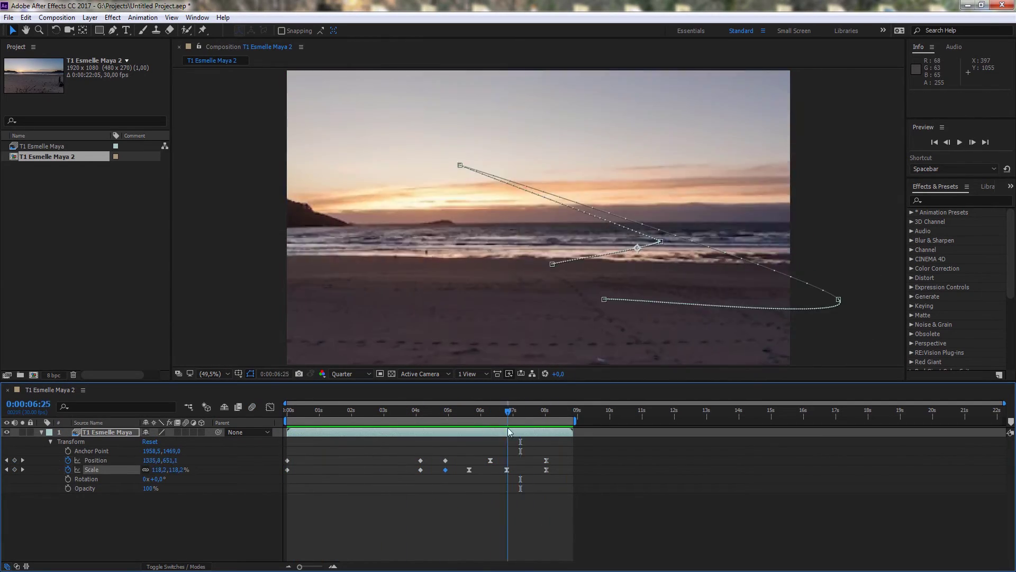
key("space")
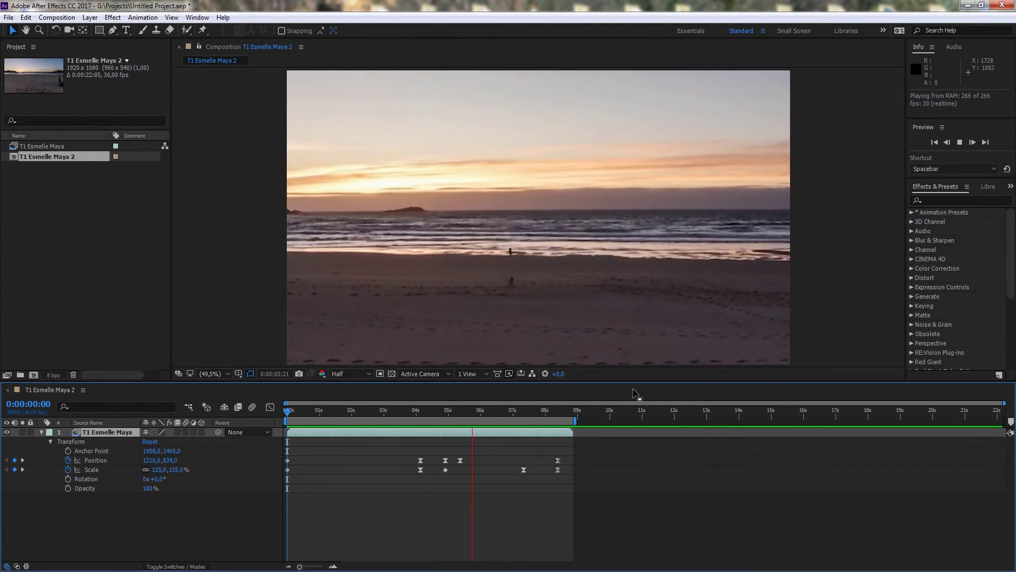
key("space")
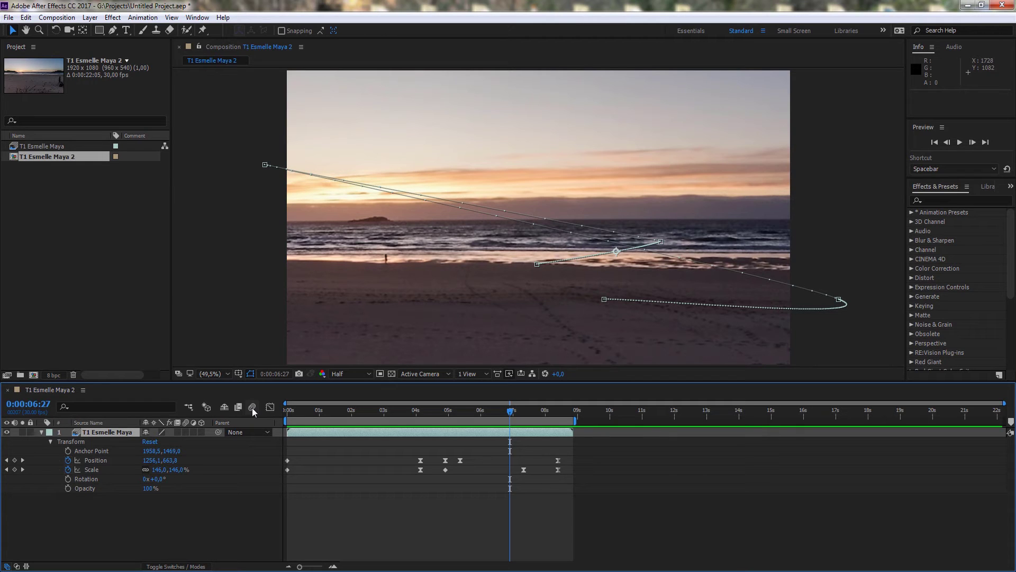
Enable composition frame blending, cycle the beach layer's Frame Blend switch modes, and preview
left_click(185, 432)
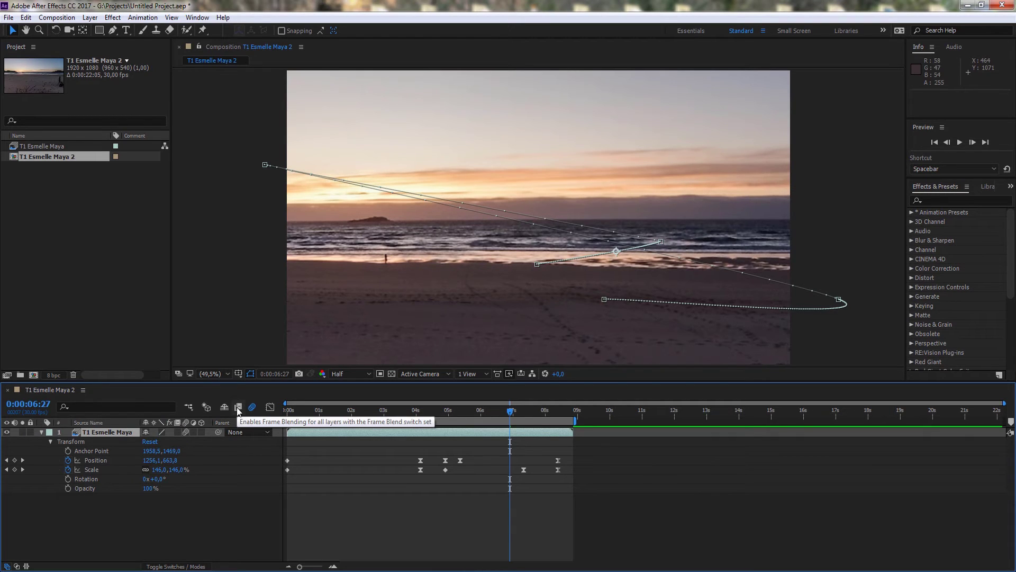
left_click(238, 409)
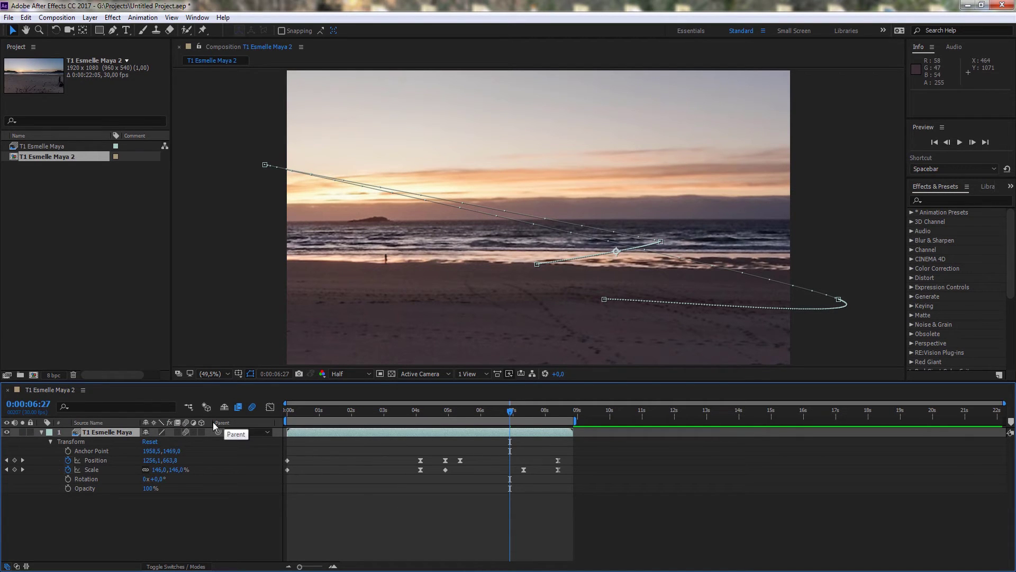
left_click(177, 432)
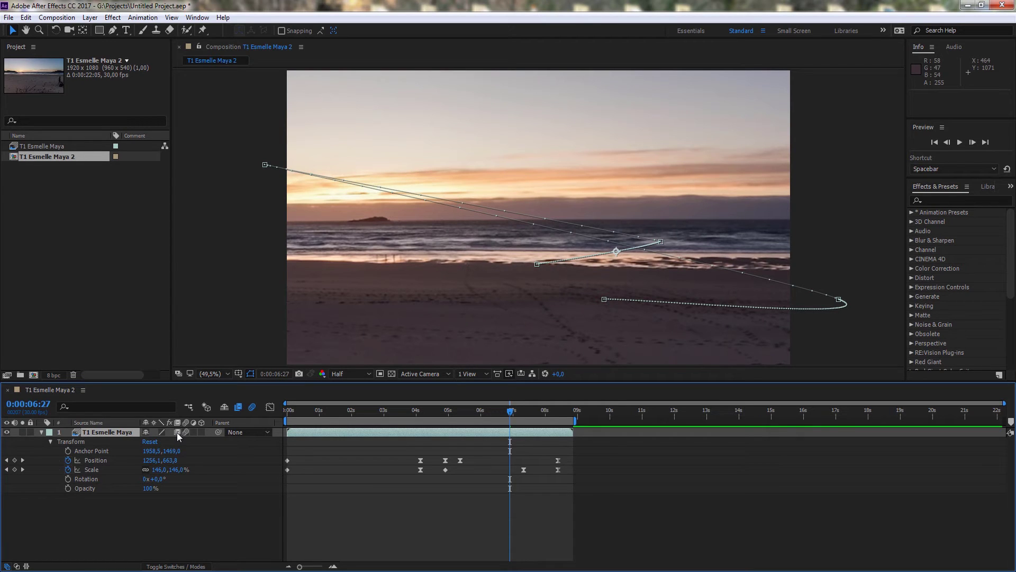
left_click(177, 432)
left_click(176, 432)
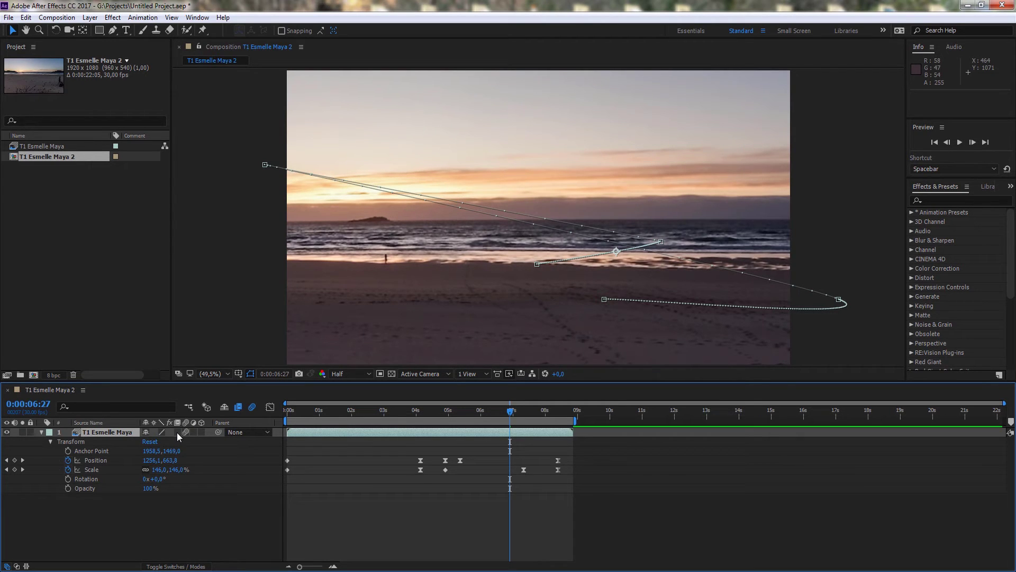
left_click(177, 432)
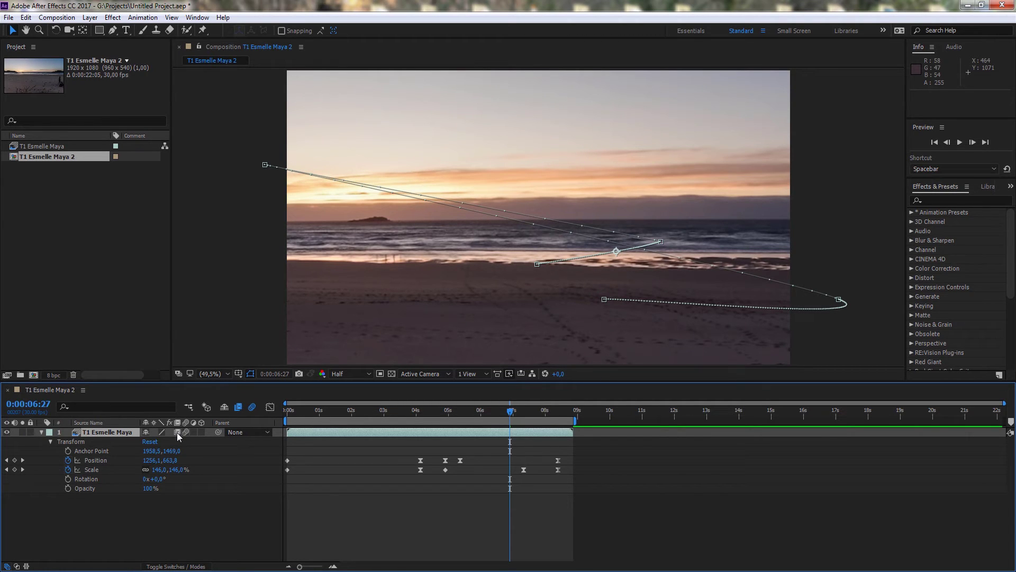
left_click(177, 432)
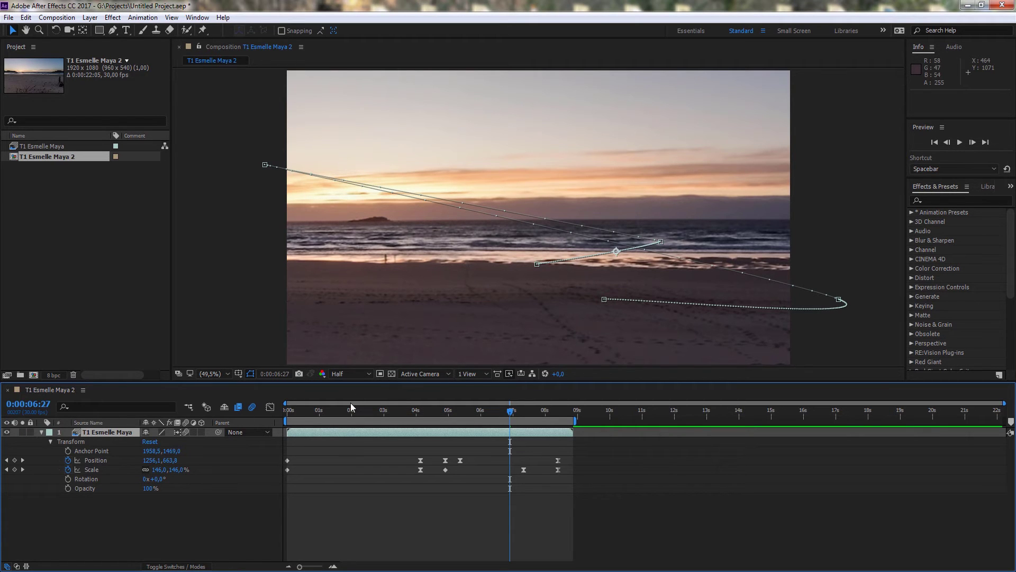
key("space")
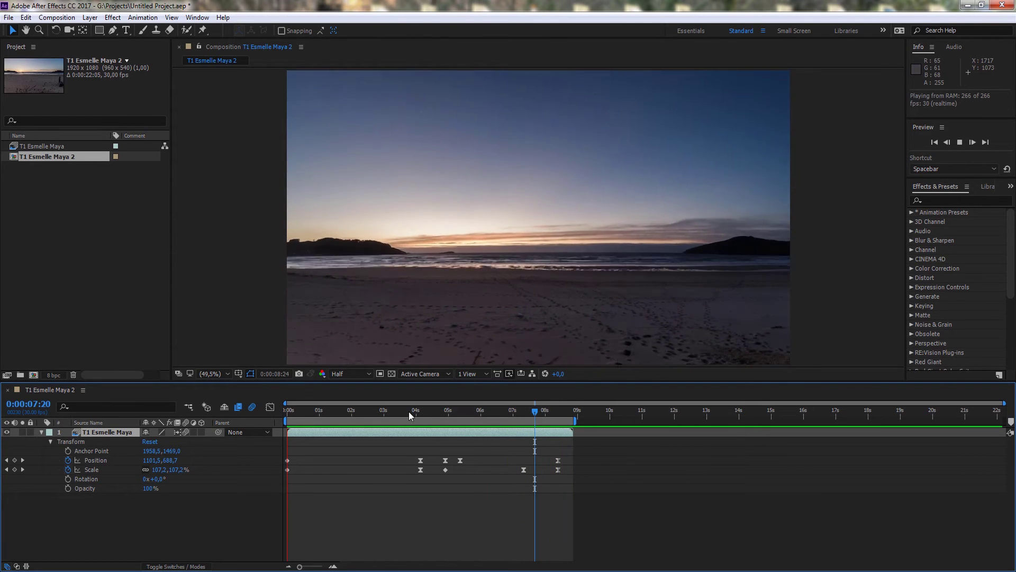
Toggle motion blur off and on across frames 0:00:04:16–0:00:06:07, enable layer frame blending, and preview
left_click(429, 411)
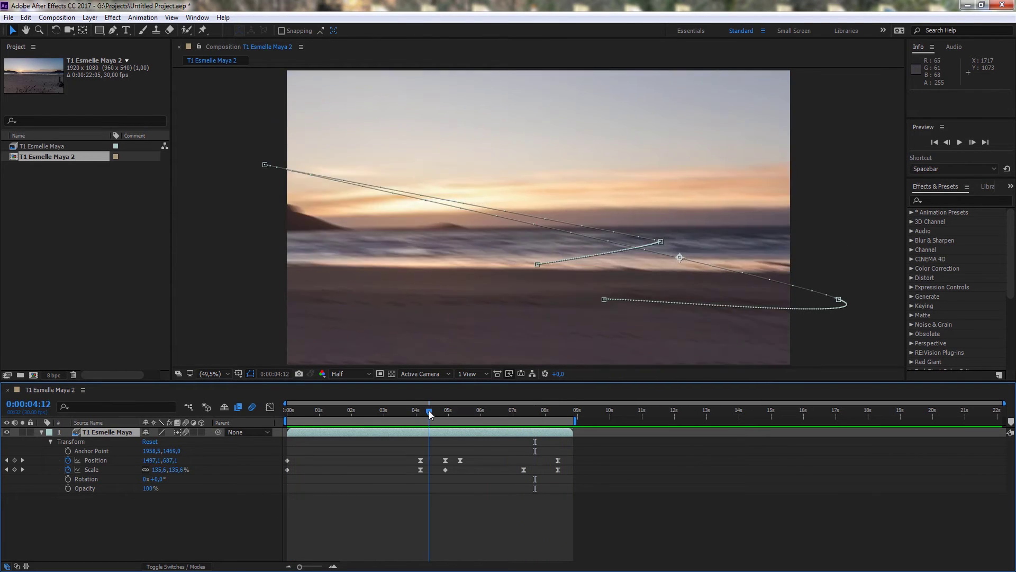
key("Page_Down")
key("Page_Down")
key("Page_Down")
key("Page_Down")
left_click(253, 408)
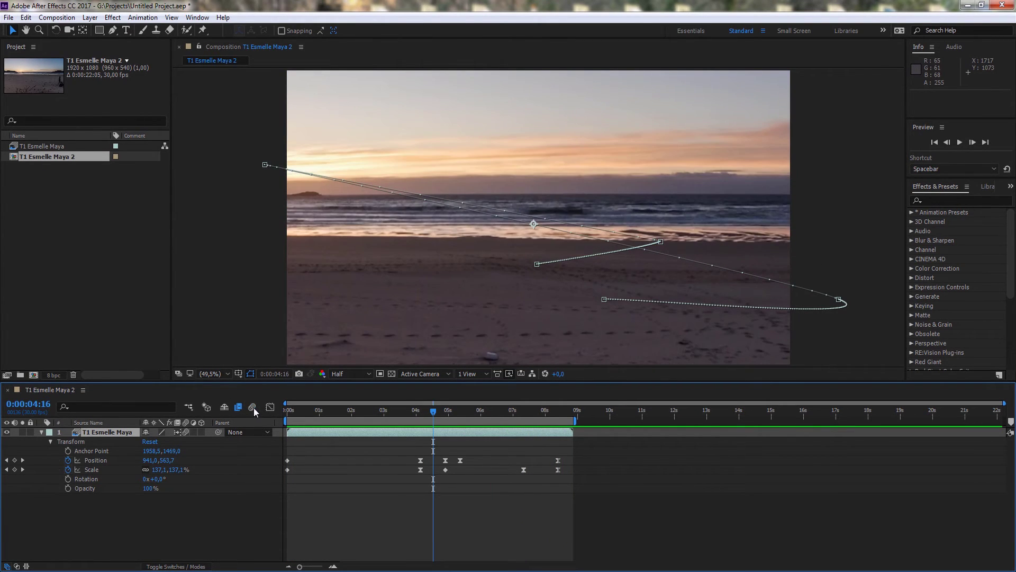
left_click(253, 408)
left_click(480, 416)
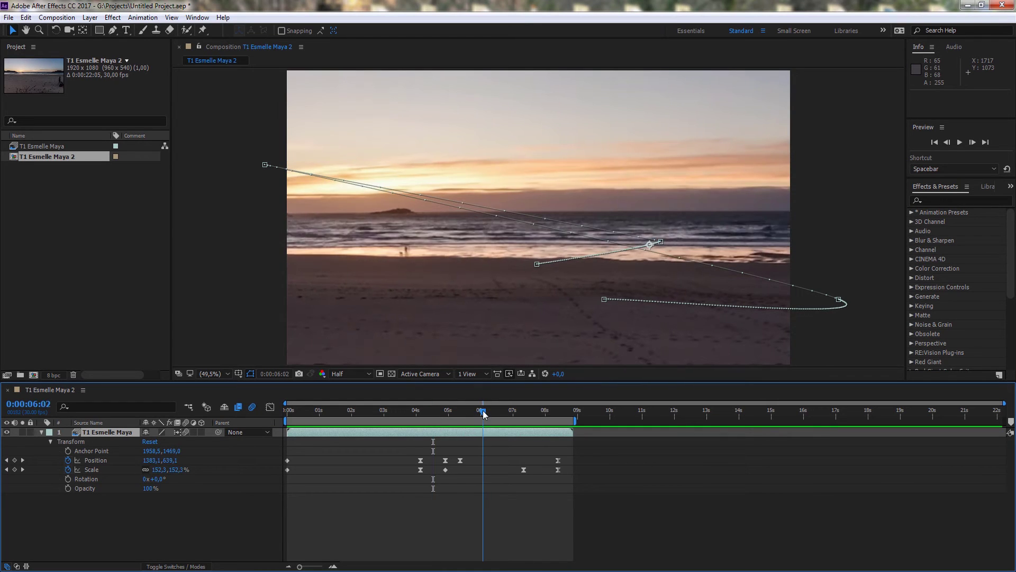
left_click(488, 416)
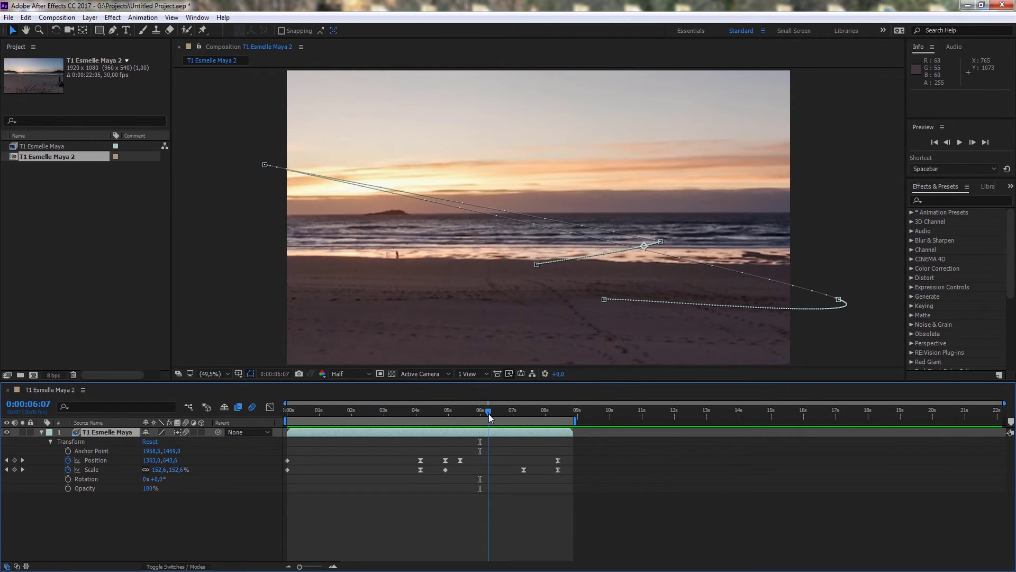
left_click(238, 407)
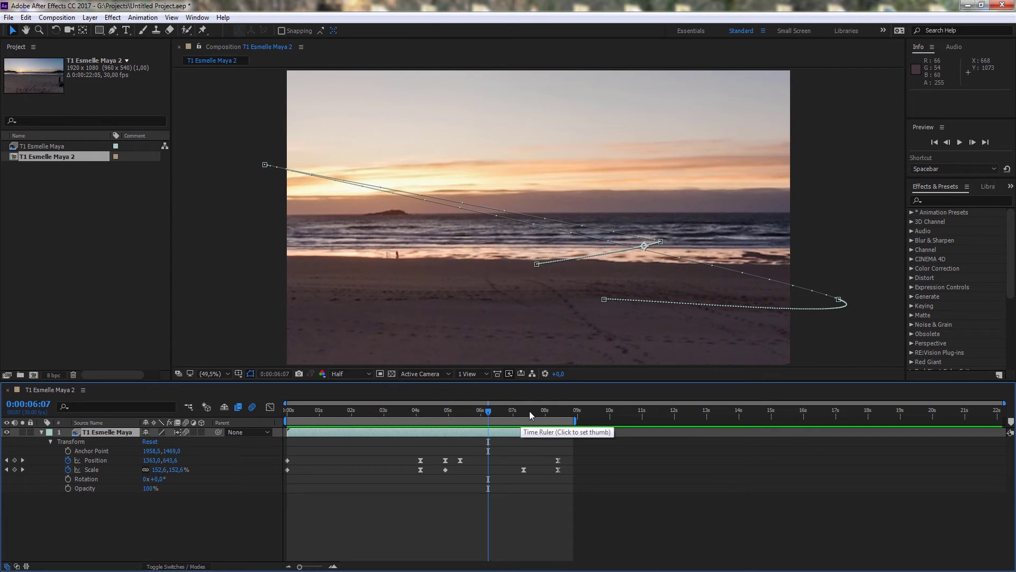
left_click(961, 143)
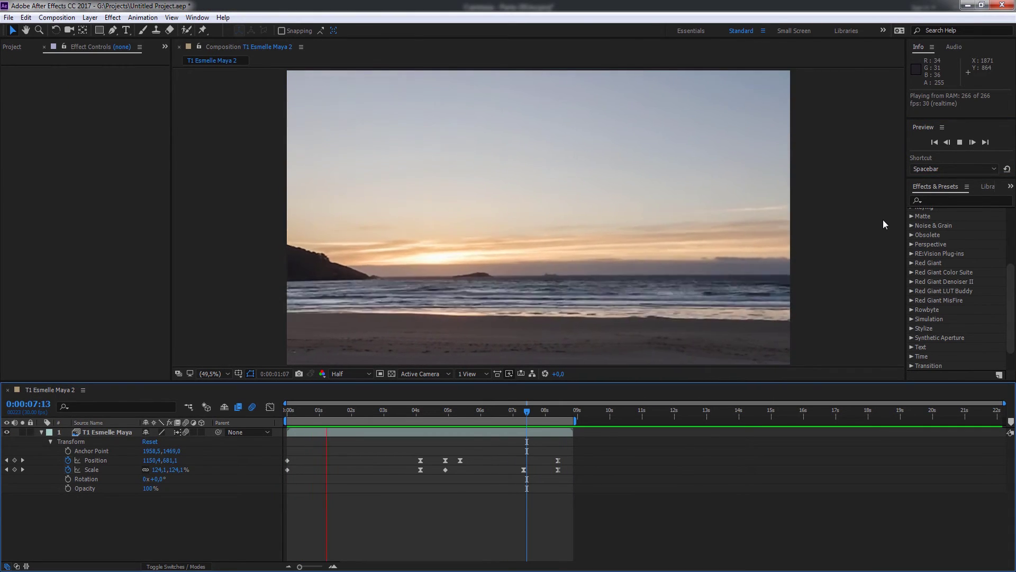
Stop playback and add Adjustment Layer 2 above the beach timelapse layer
key("space")
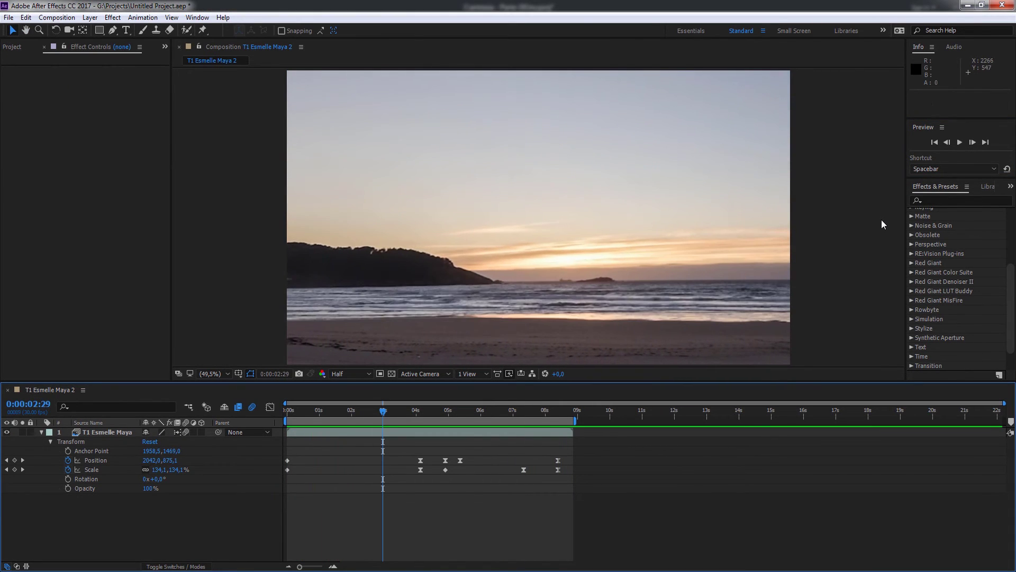
right_click(204, 514)
mouse_move(252, 408)
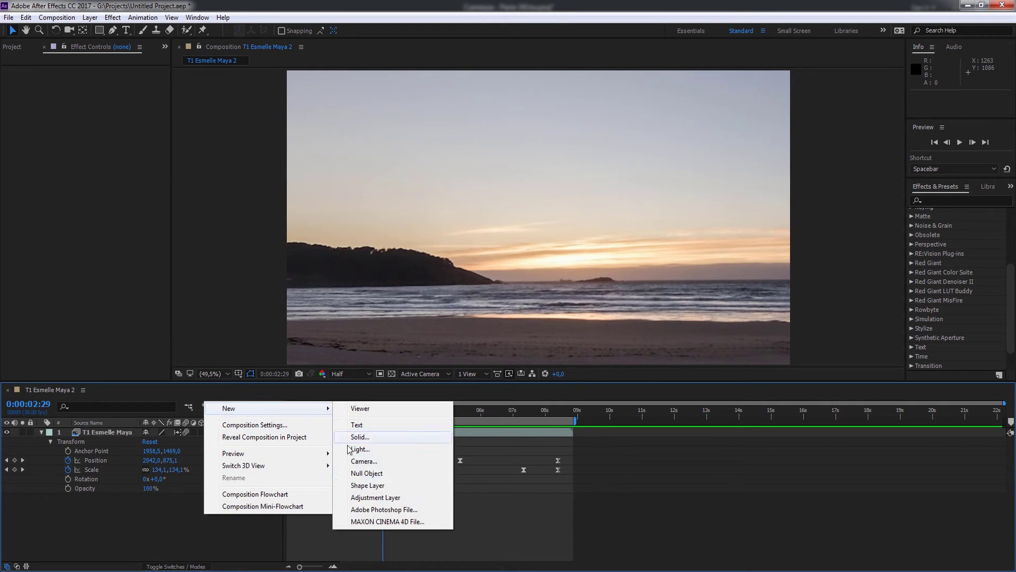
left_click(363, 498)
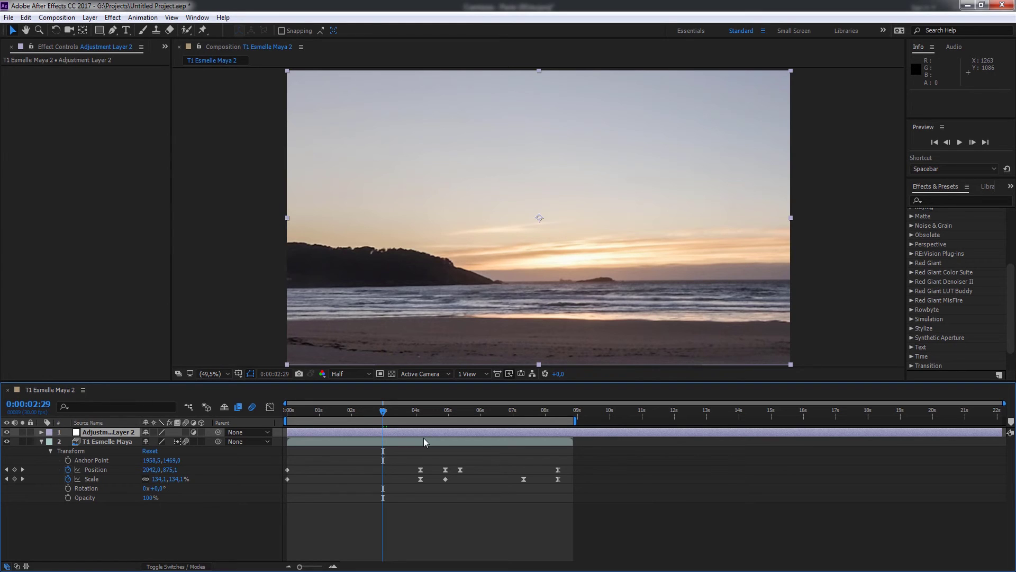
Search the effects for 'blur' and apply Radial Blur to the adjustment layer
left_click(957, 201)
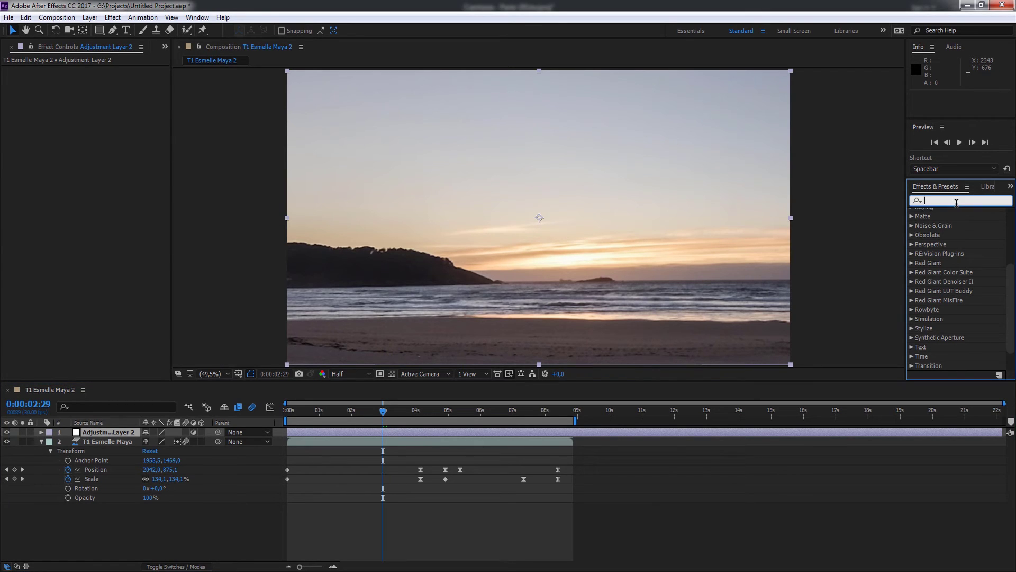
type("blur")
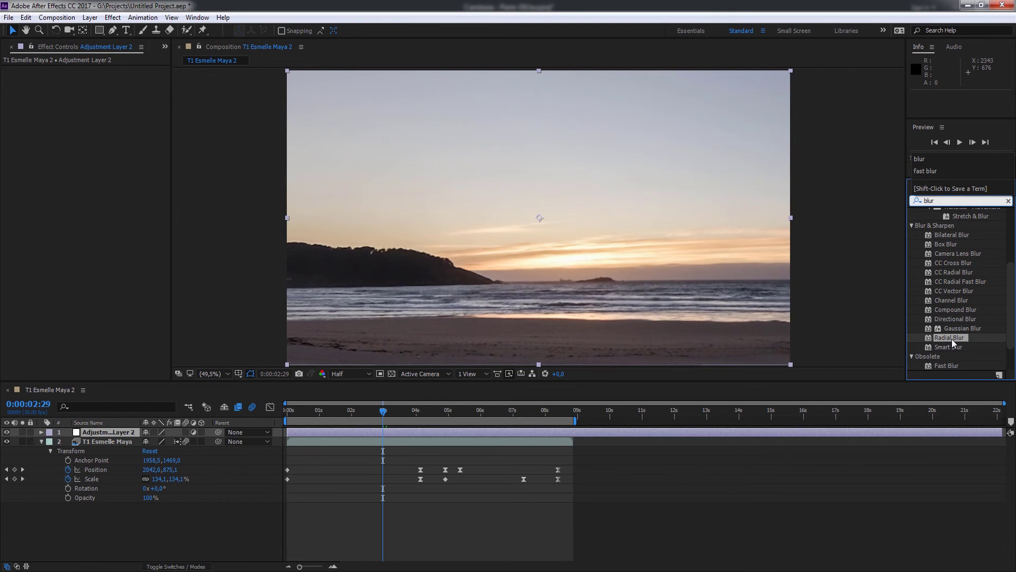
left_click_drag(952, 338, 453, 434)
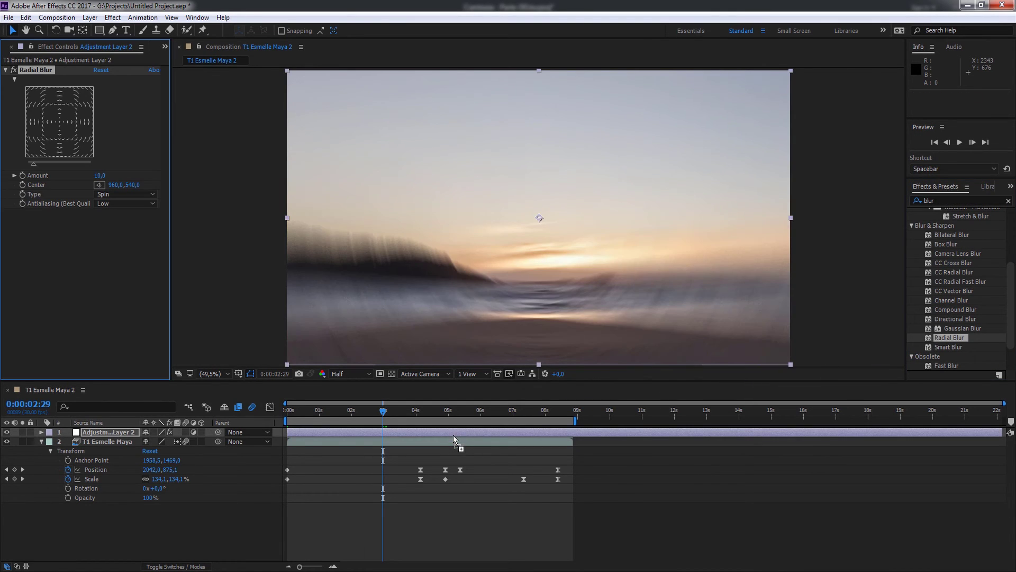
At the composition start, centre the Radial Blur on the horizon and set Type to Zoom
left_click_drag(384, 411, 263, 418)
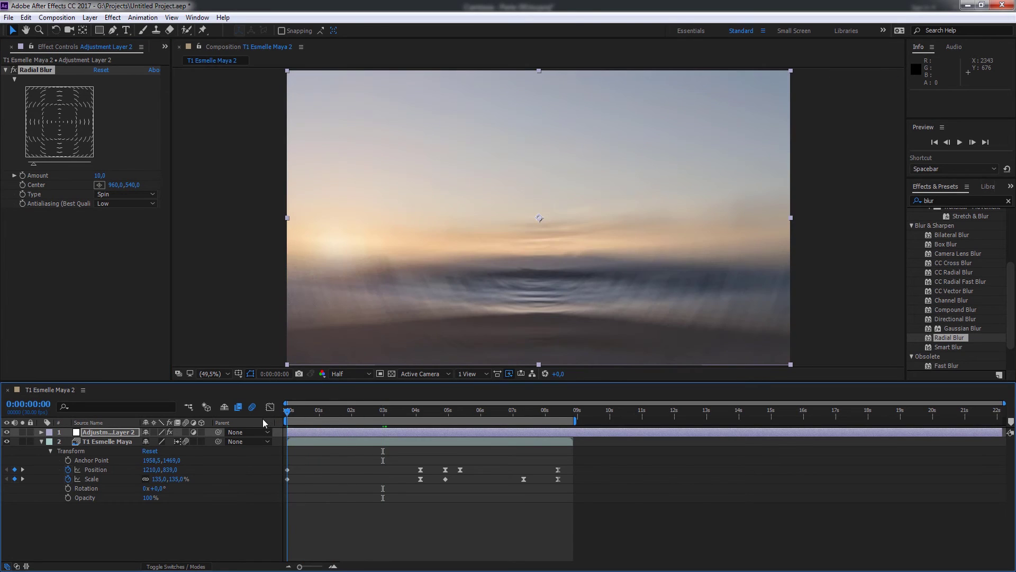
left_click(98, 185)
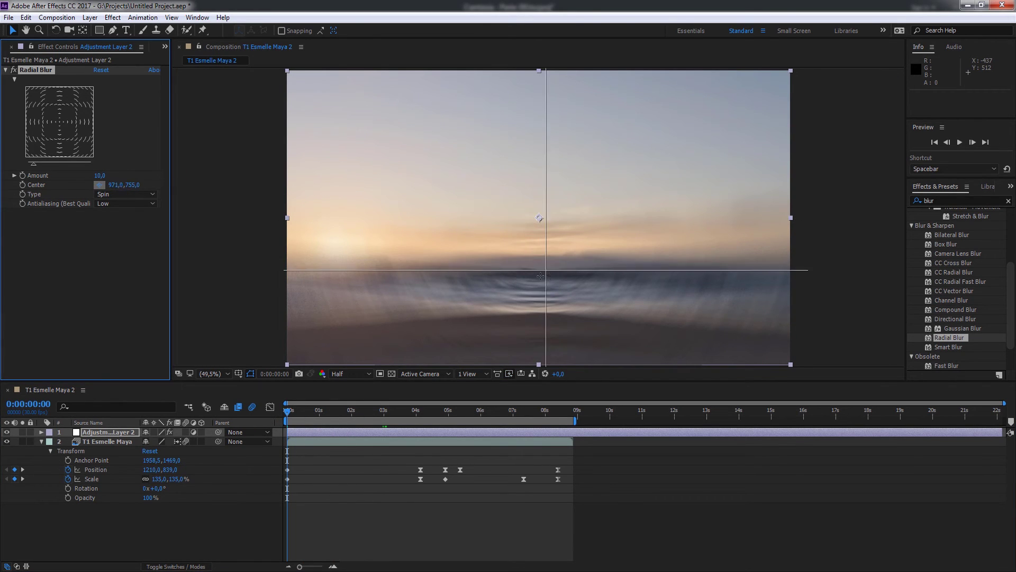
left_click(526, 268)
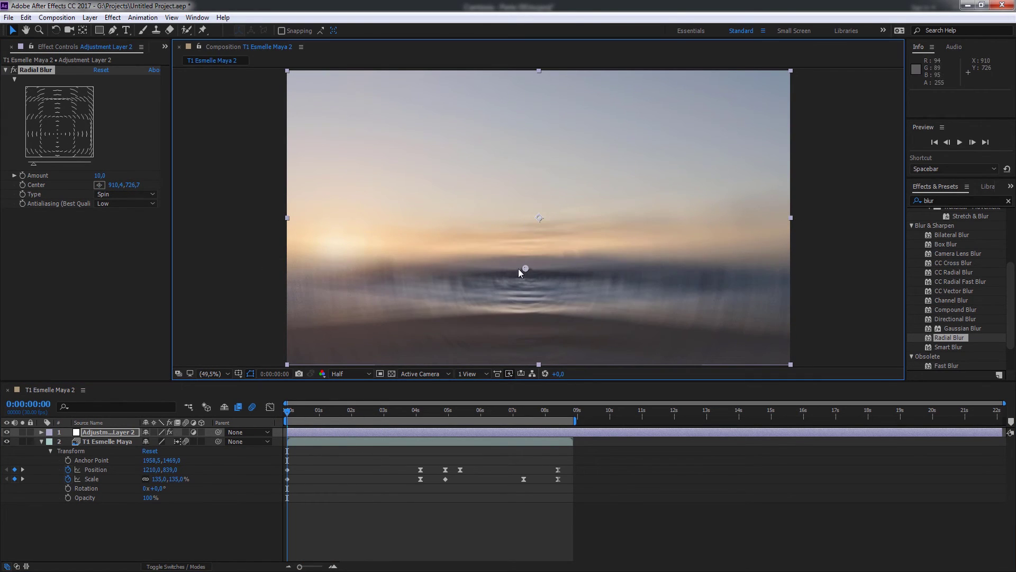
left_click(122, 194)
left_click(122, 220)
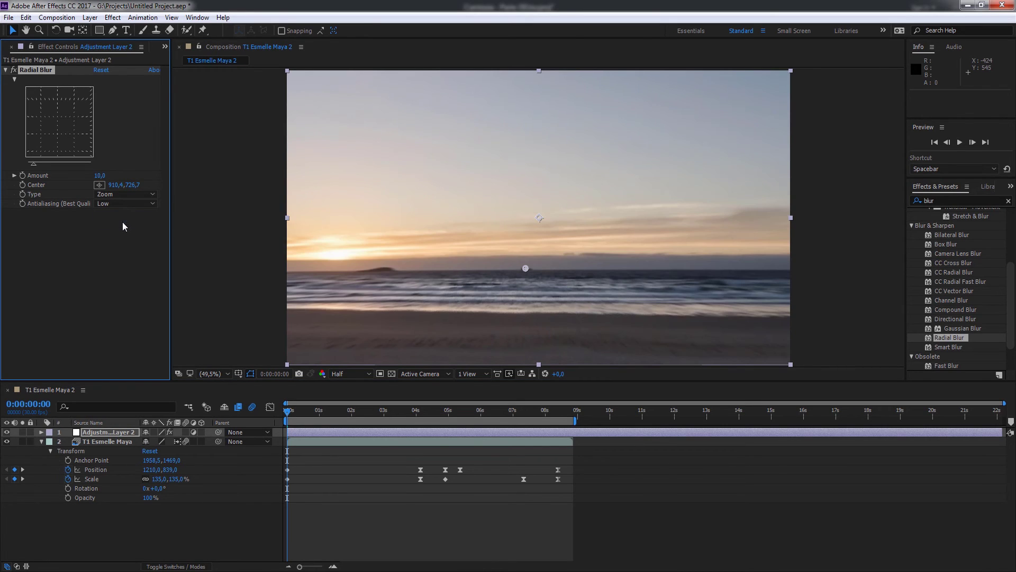
Keyframe Radial Blur Amount and Center, then set a new horizon center around 0:00:00:26
left_click(22, 185)
left_click(22, 175)
left_click_drag(287, 417, 334, 420)
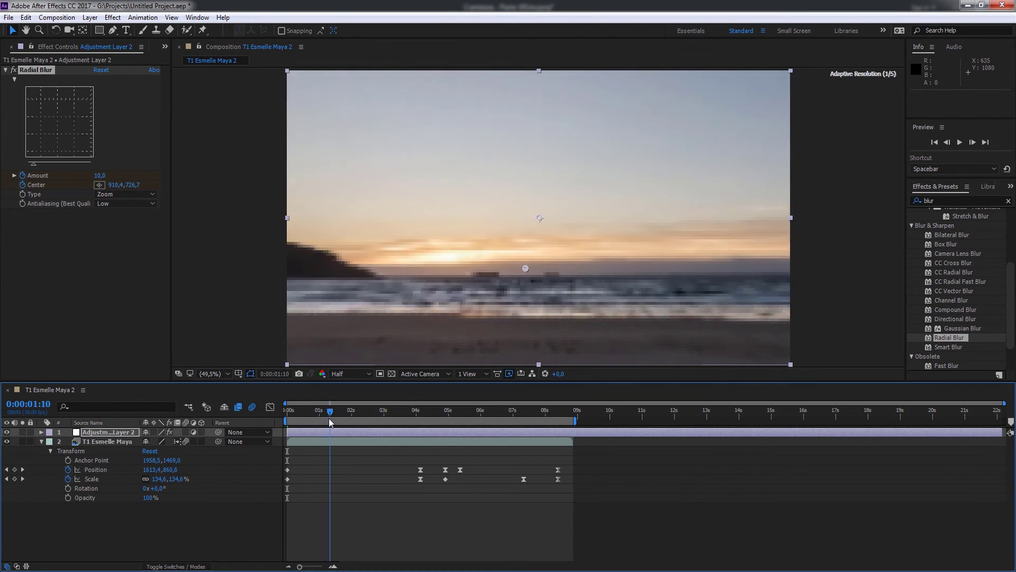
left_click(99, 185)
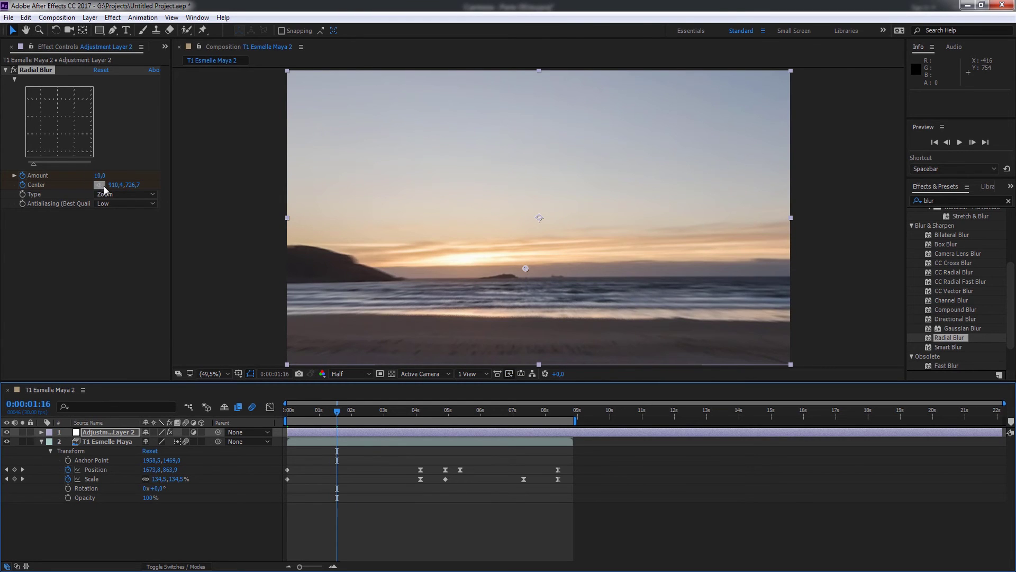
left_click(558, 277)
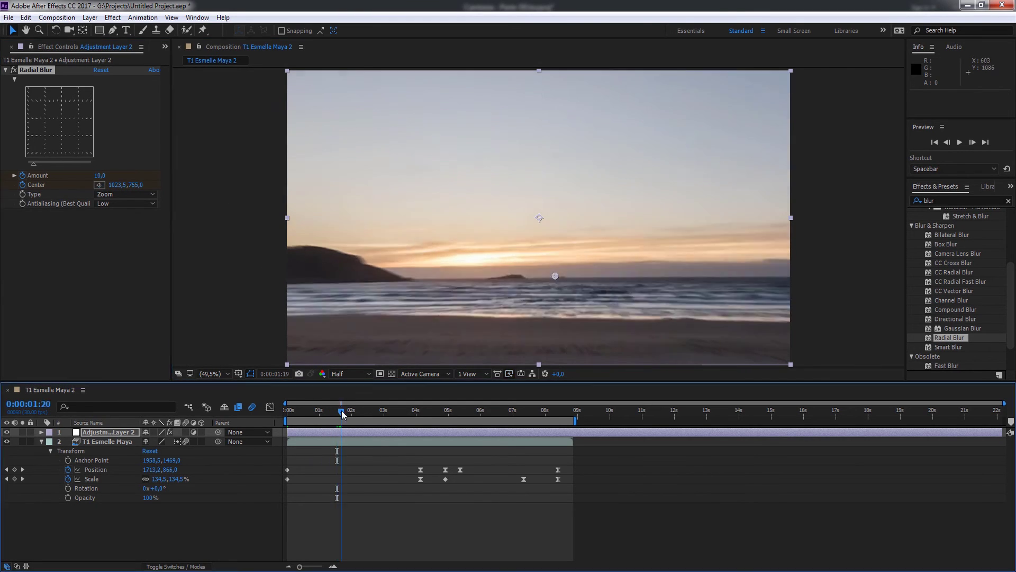
Around four seconds, raise the blur Amount to 10 and preview the frames there
left_click_drag(337, 412, 461, 419)
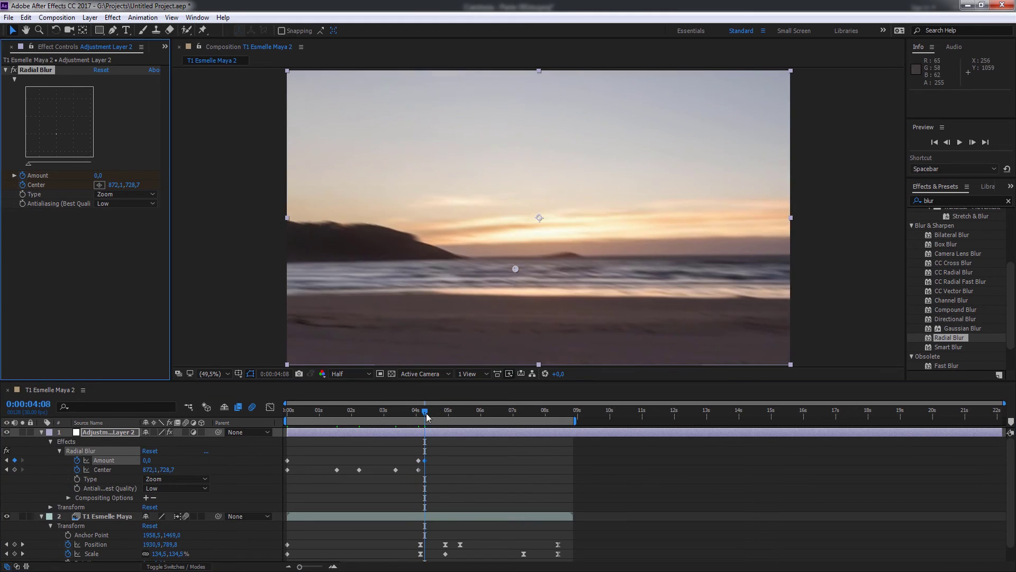
left_click(99, 185)
left_click(536, 252)
left_click_drag(100, 178, 267, 264)
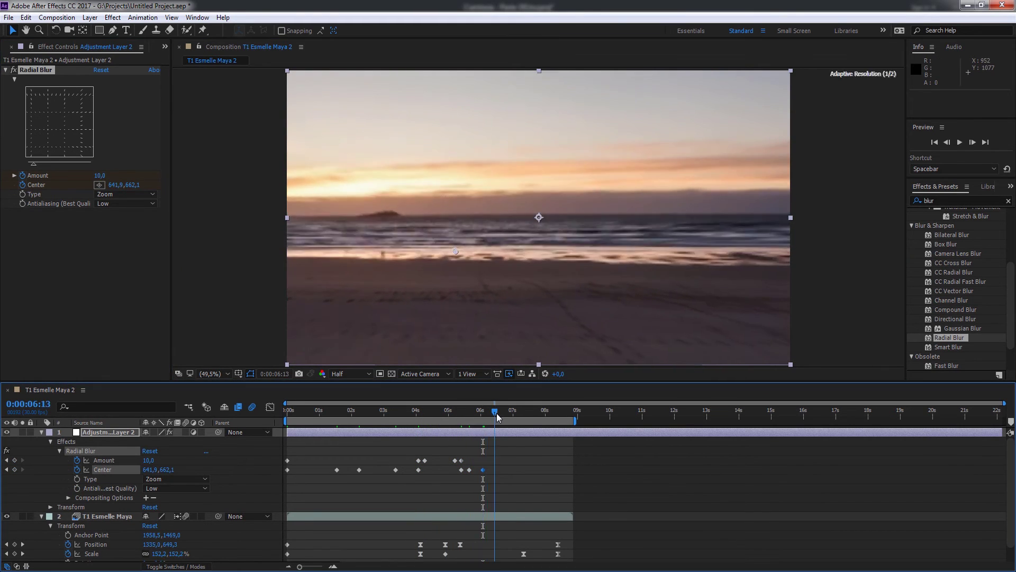
key("space")
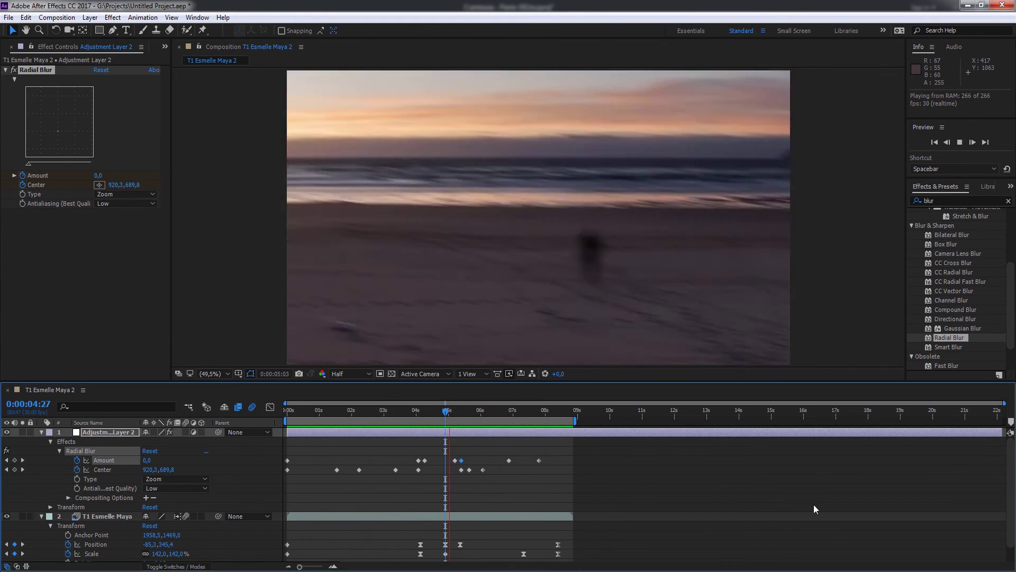
Set the blur Amount to 5 and scrub through the shot to check the animation
left_click(98, 175)
type("5")
left_click_drag(286, 411, 391, 425)
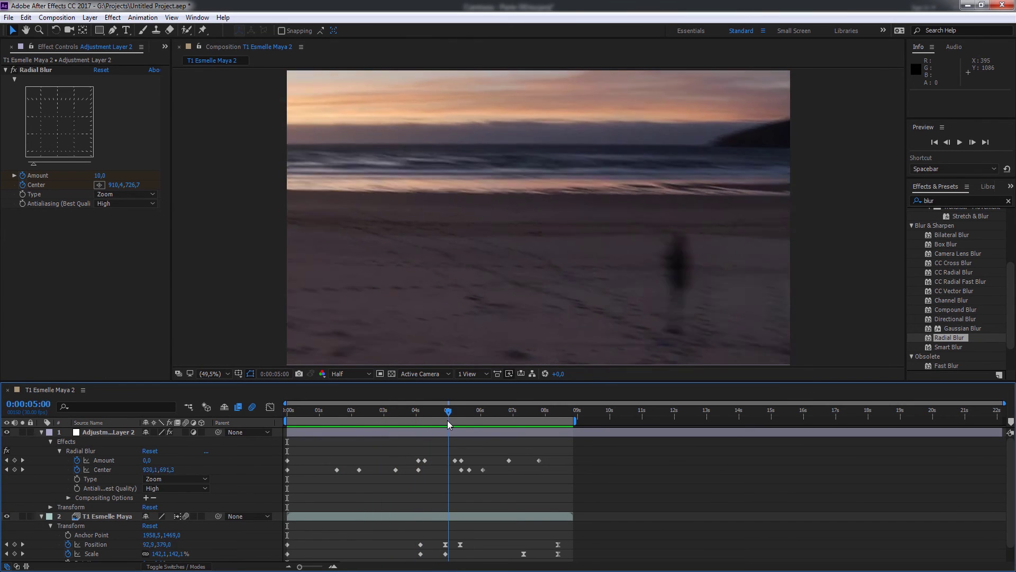
left_click_drag(391, 421, 563, 419)
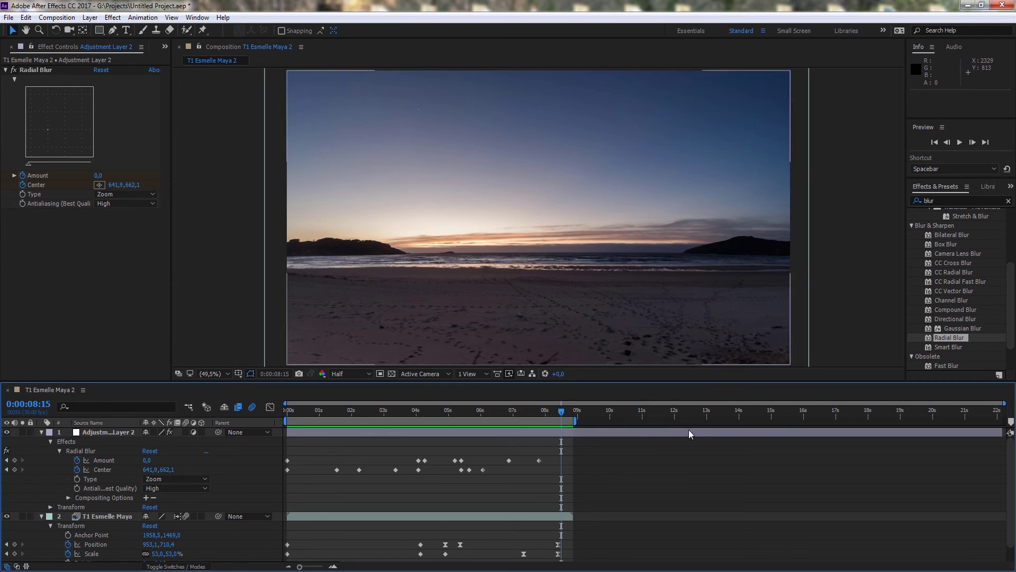
key("Page_Up")
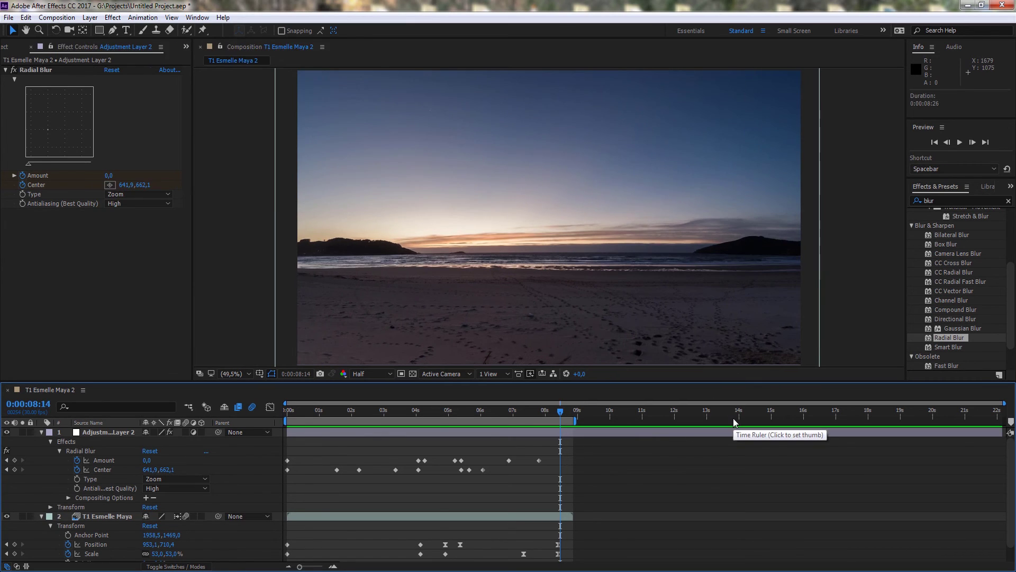
left_click(9, 19)
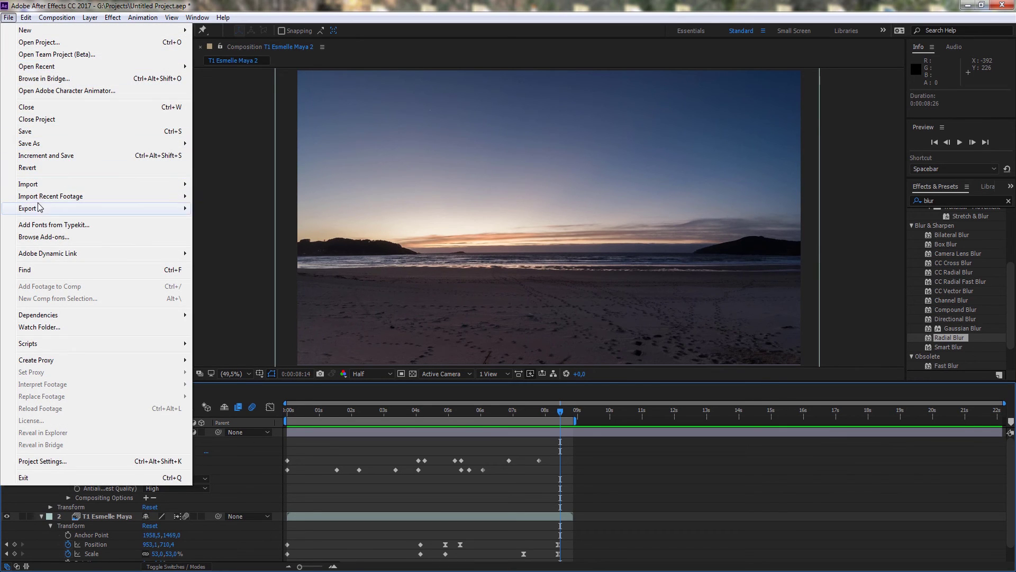
mouse_move(40, 208)
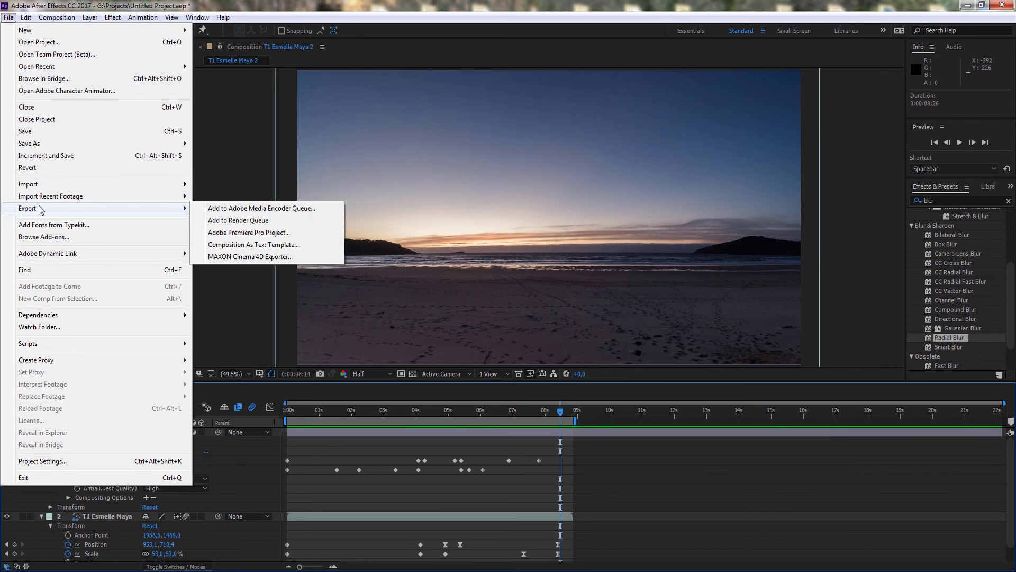
left_click(236, 220)
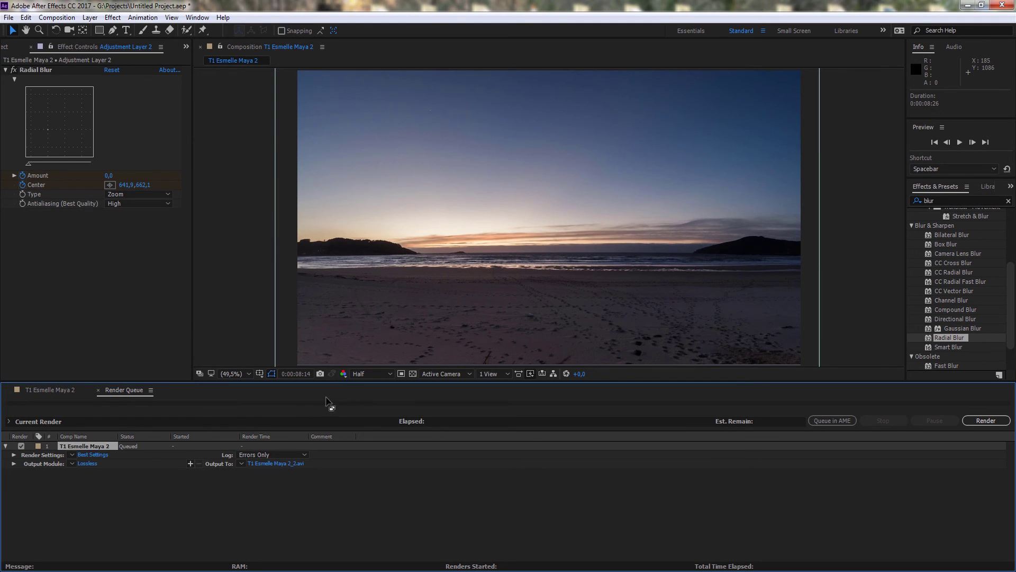
Set the output module format to QuickTime with resizing enabled
left_click(90, 464)
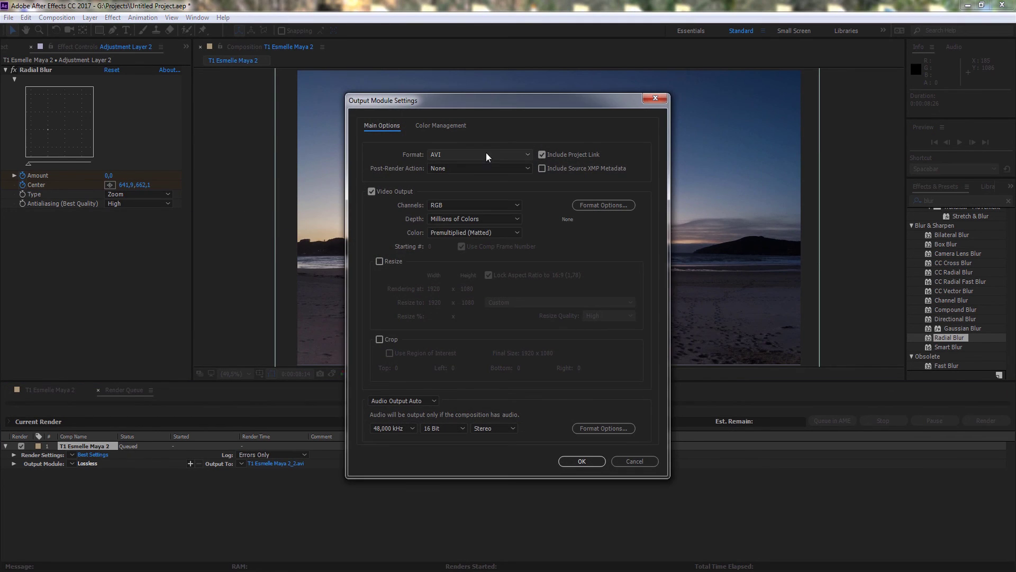
left_click(511, 155)
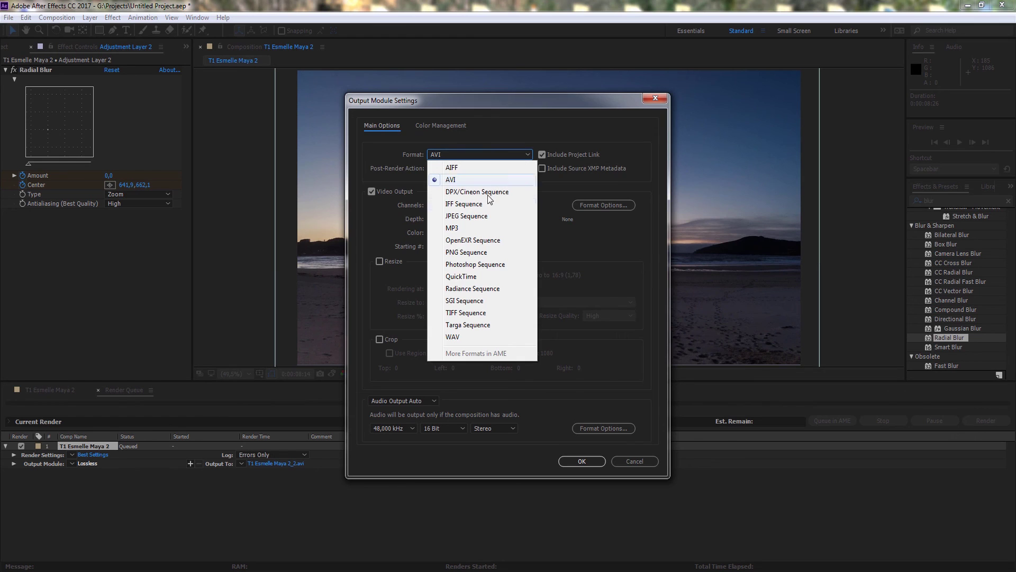
left_click(461, 277)
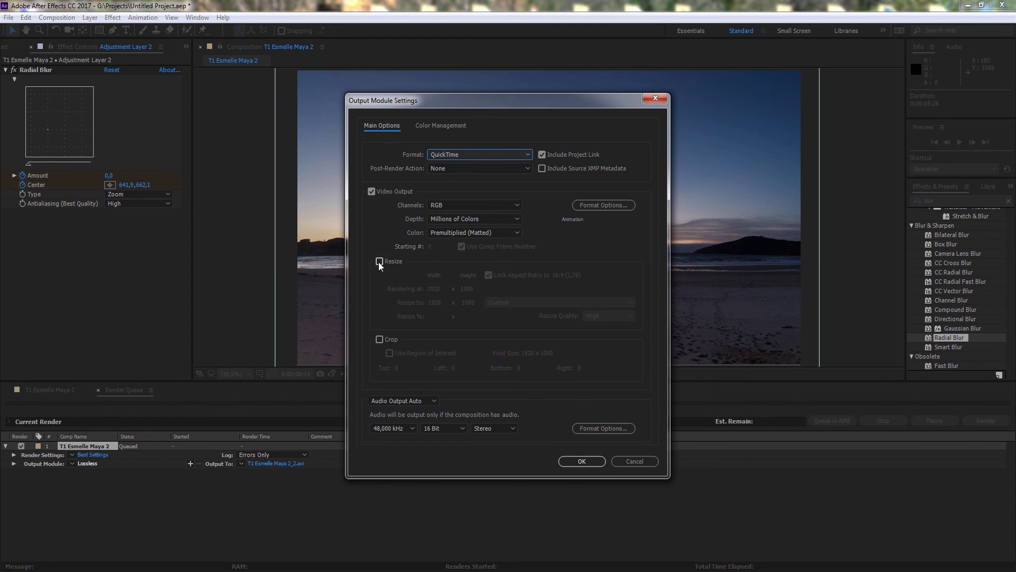
left_click(379, 261)
left_click(581, 462)
Open the Render Settings for T1 Esmelle Maya 2, showing Best quality and Full resolution
left_click(96, 455)
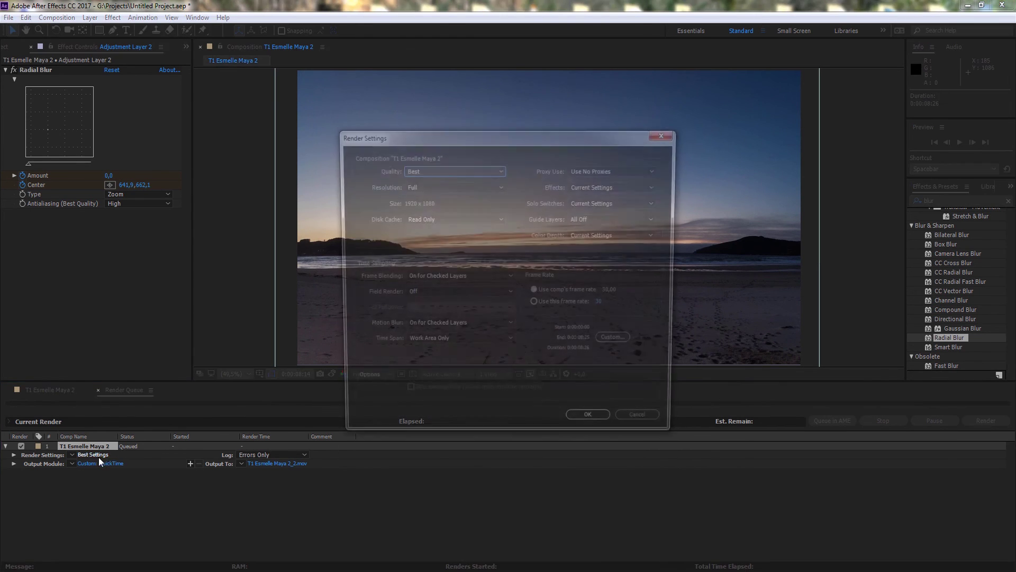